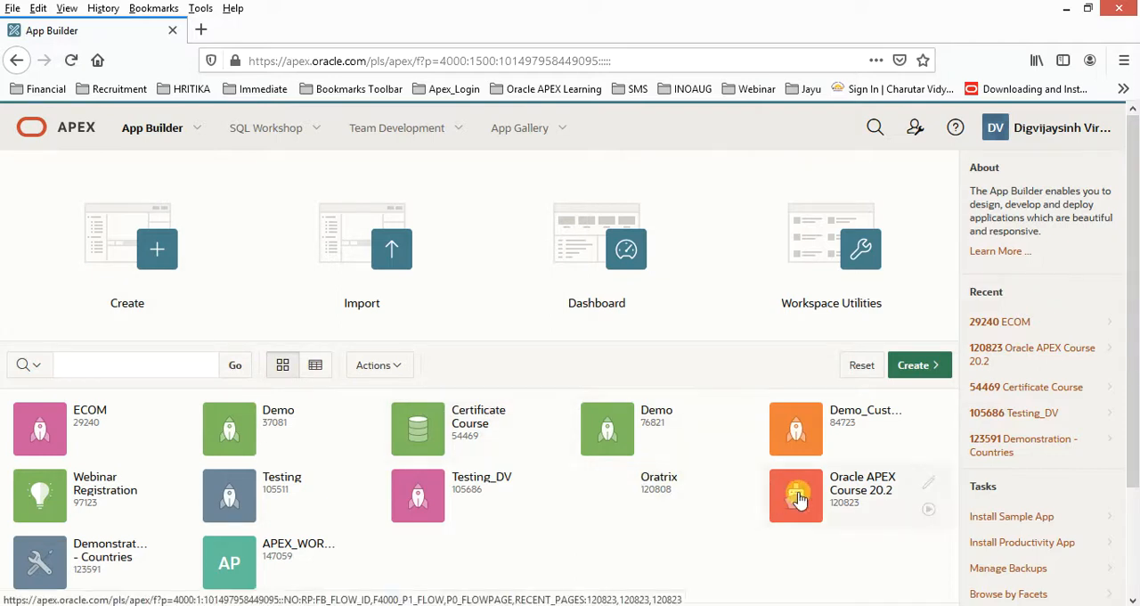
Open the Oracle APEX Course 20.2 application and run it to view its home page title.
click(799, 499)
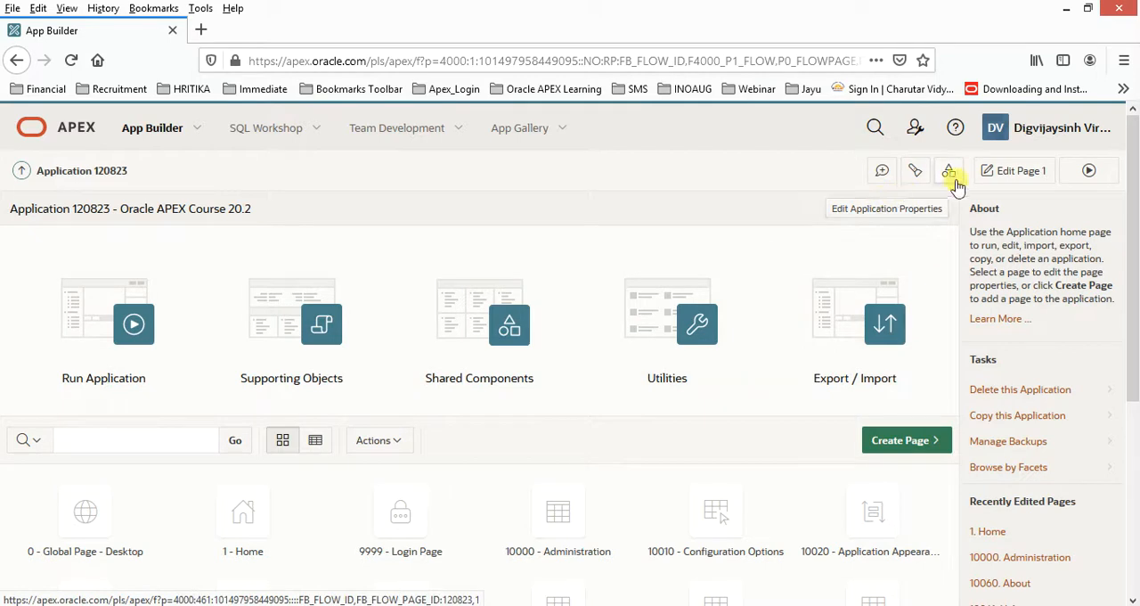
click(1073, 174)
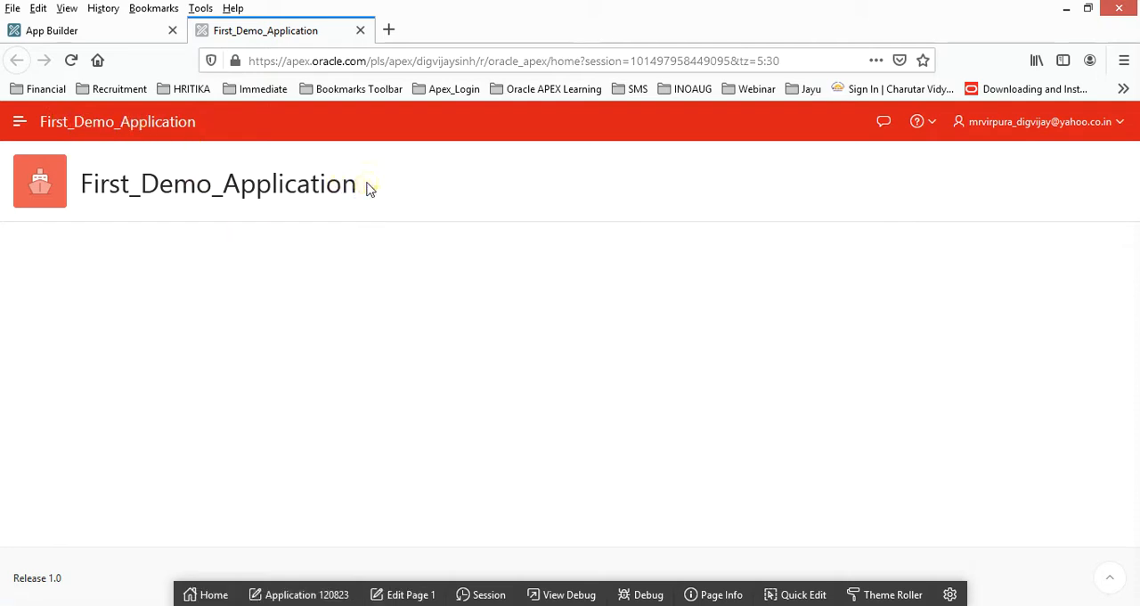
drag(369, 186, 3, 165)
click(138, 315)
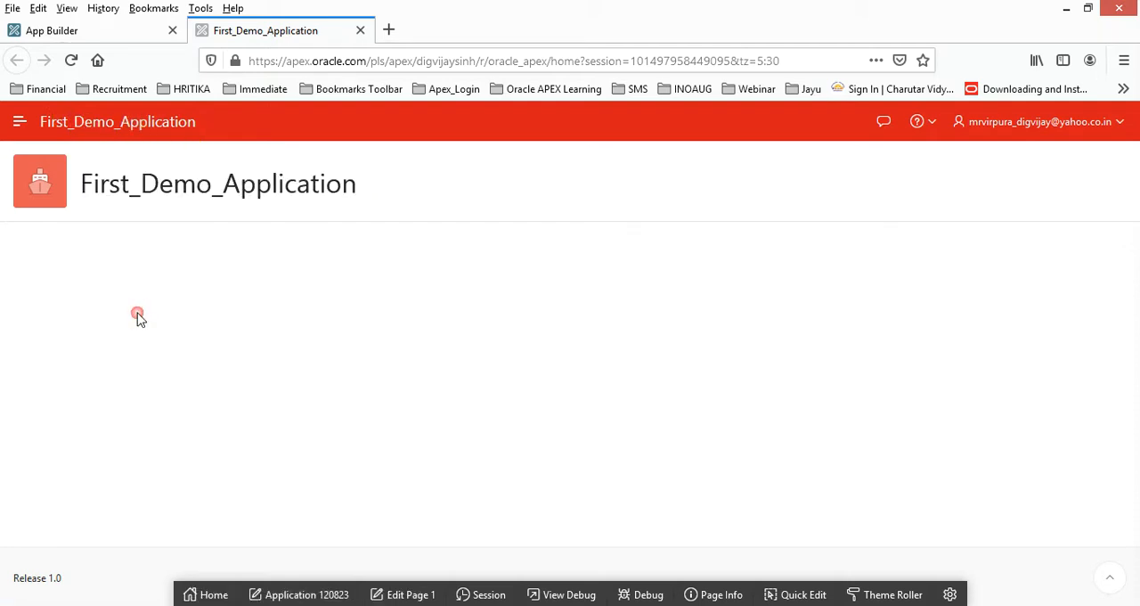
Return to the builder, open the application's properties, and review the definition settings down to the Substitutions section.
click(96, 30)
click(861, 213)
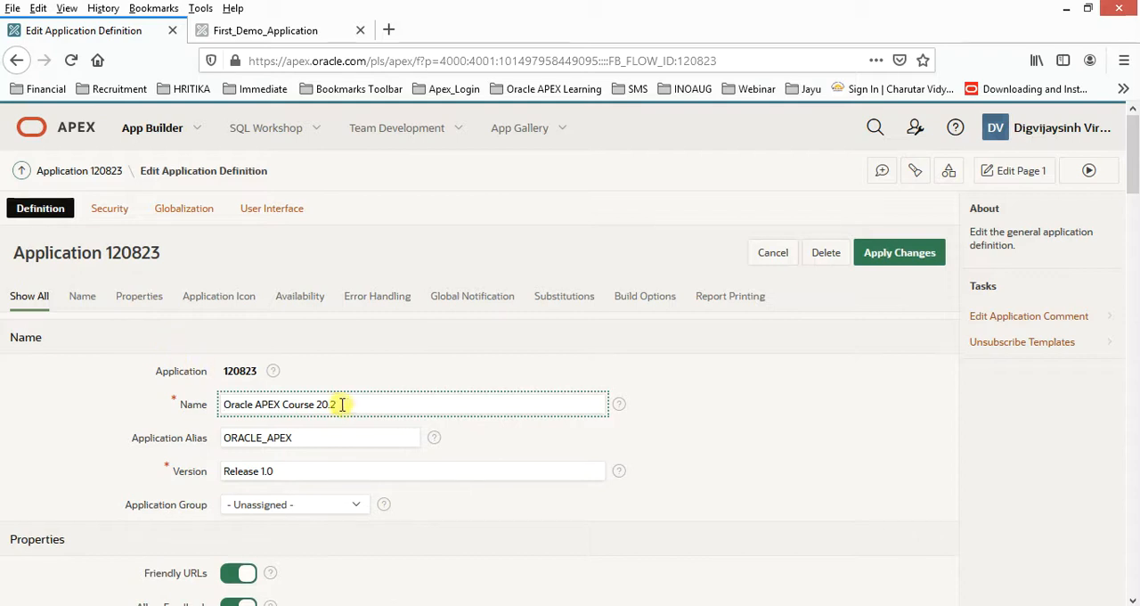
scroll(353, 437, down, 4)
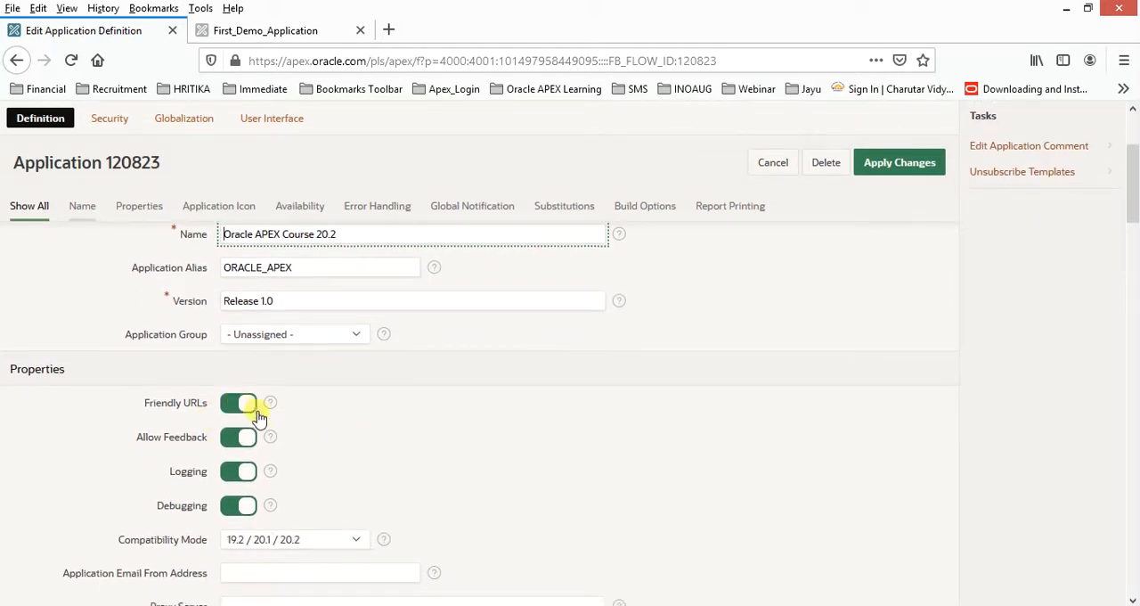
scroll(321, 443, down, 4)
scroll(374, 443, down, 4)
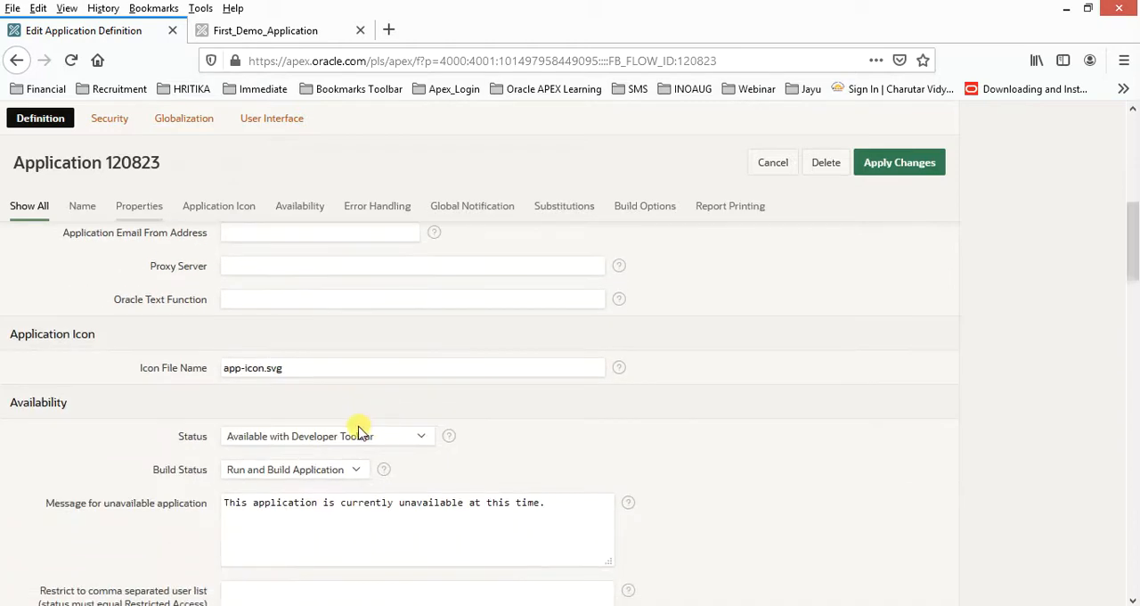
scroll(356, 426, down, 8)
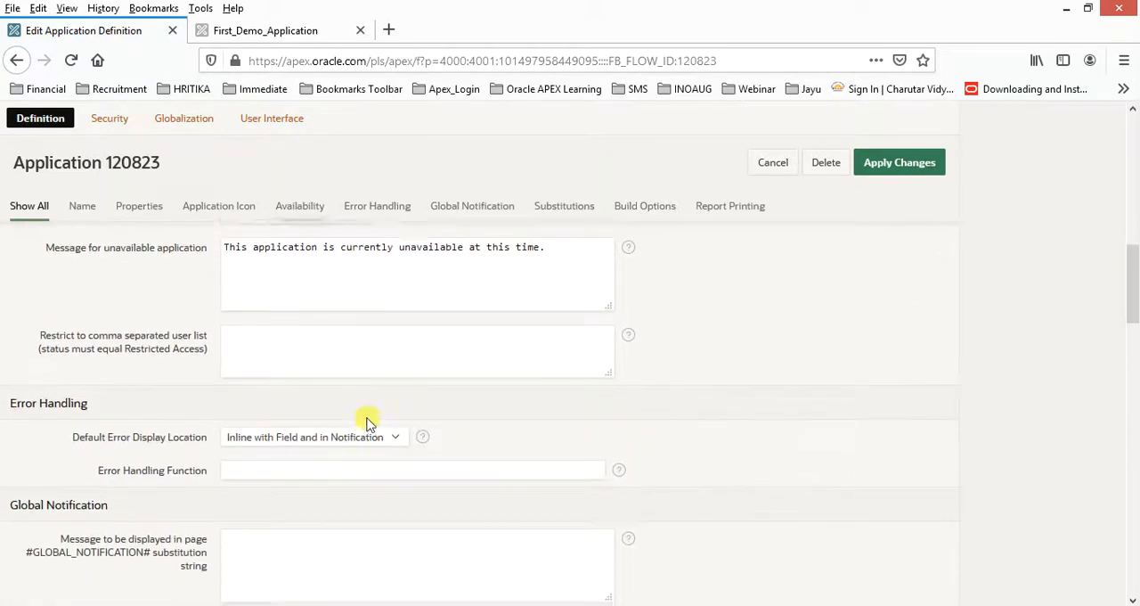
scroll(371, 421, down, 6)
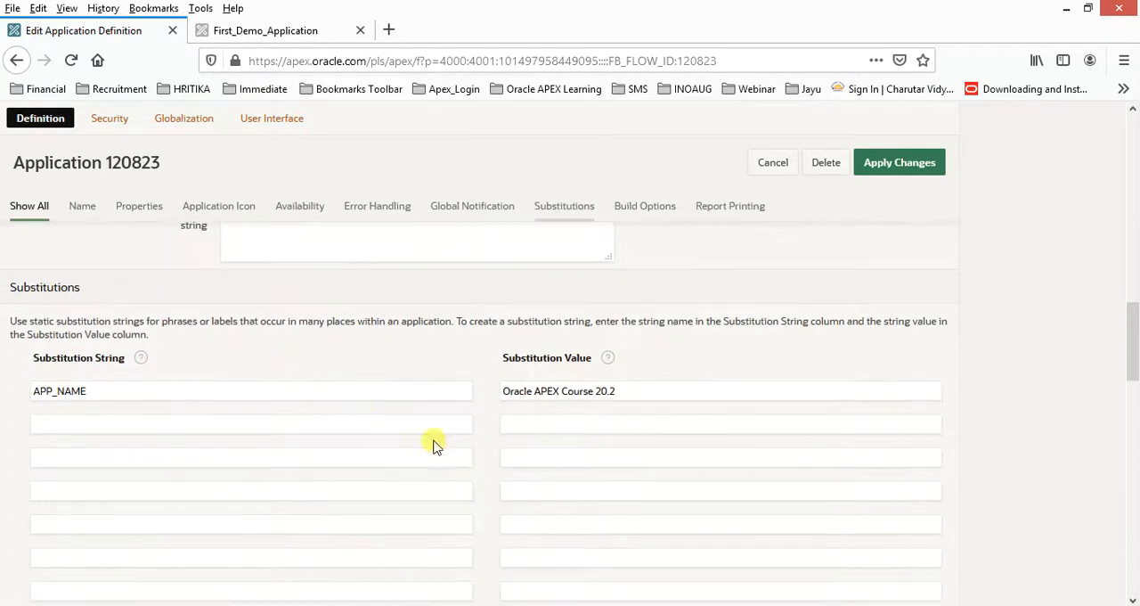
Examine the APP_NAME substitution string and its substitution value in the application definition.
click(206, 389)
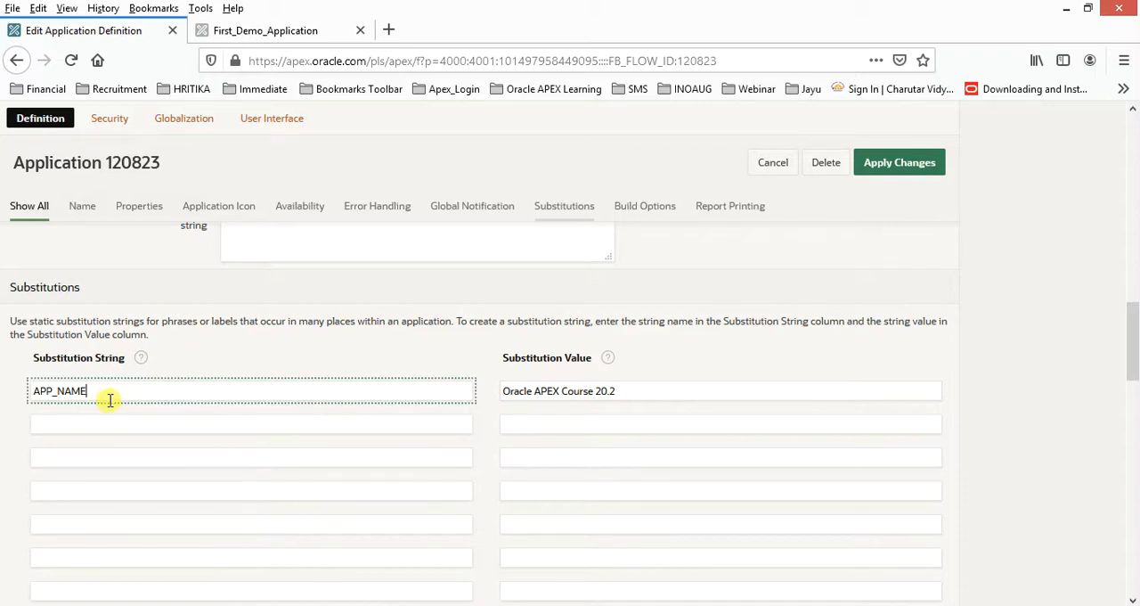
drag(106, 394, 7, 395)
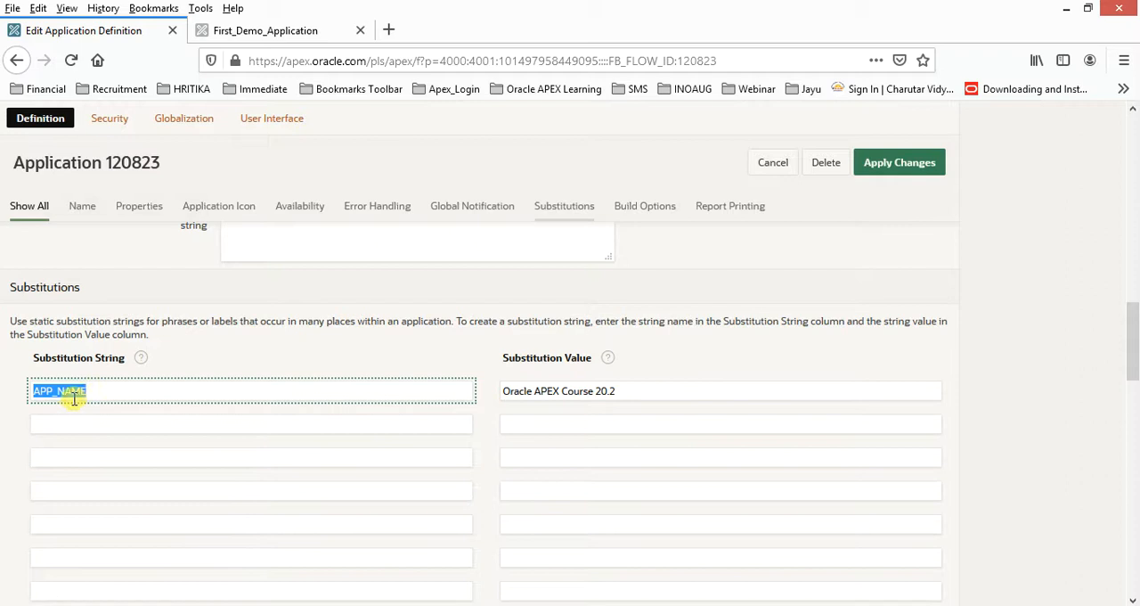
drag(97, 391, 55, 393)
drag(615, 391, 463, 389)
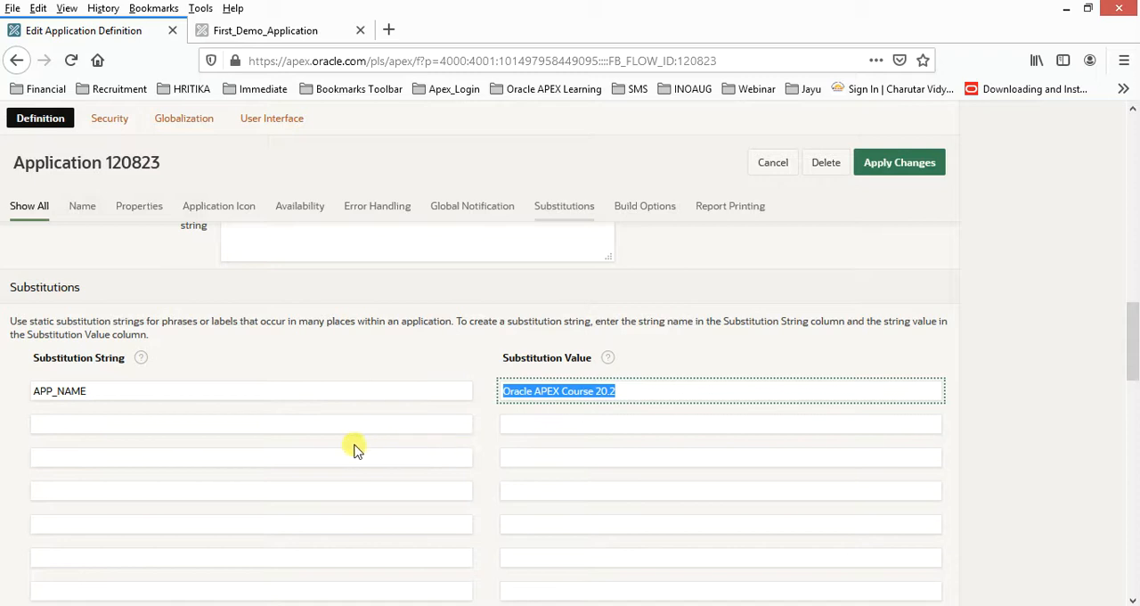
scroll(493, 459, up, 10)
scroll(490, 457, down, 15)
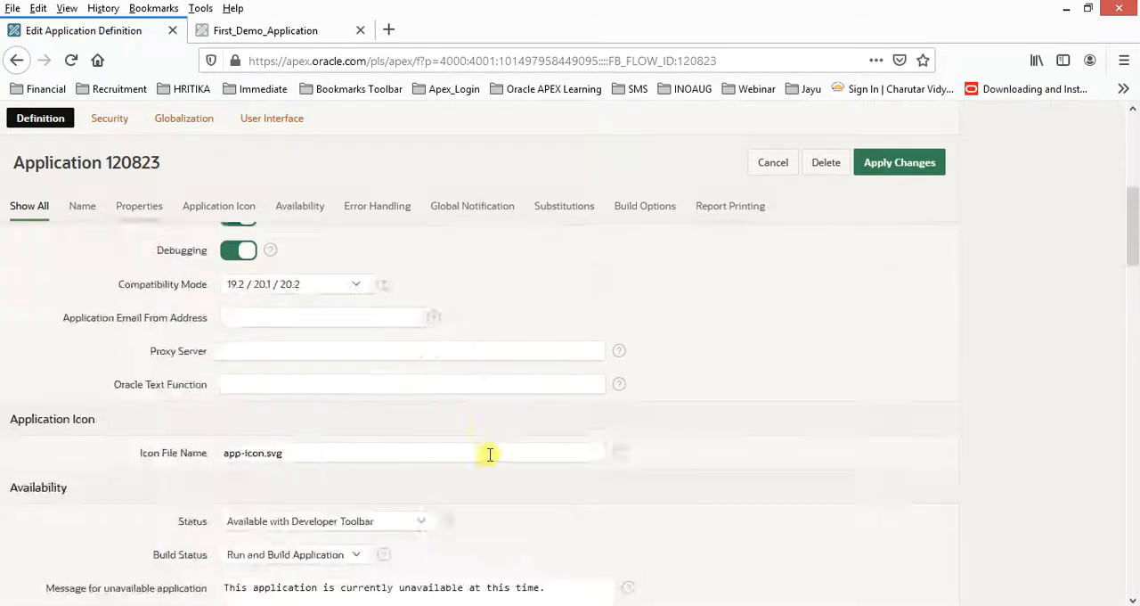
scroll(490, 457, up, 15)
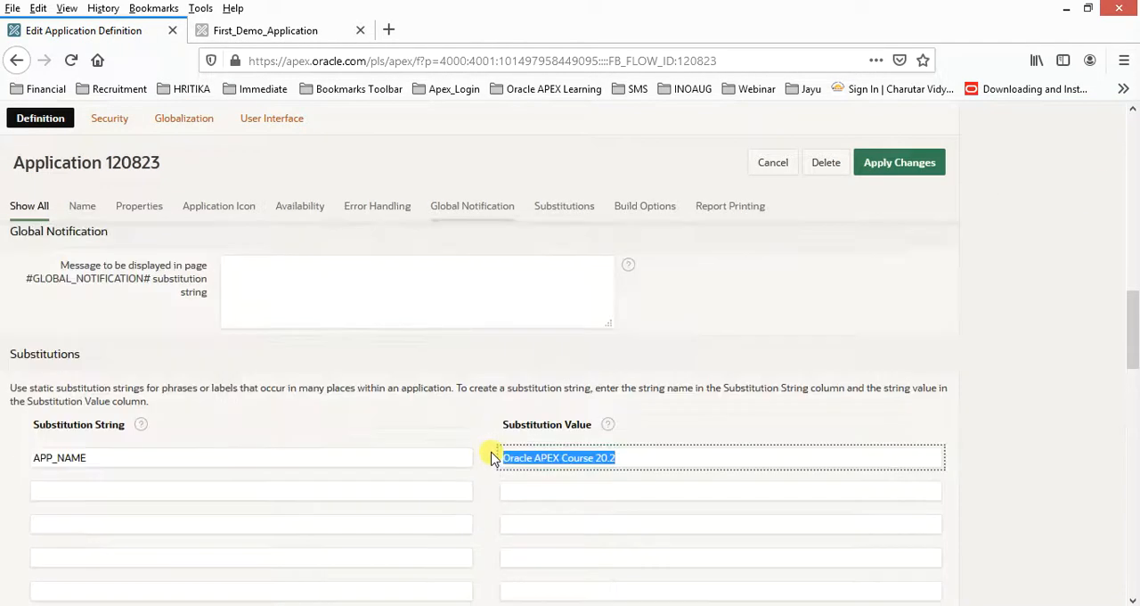
Review the application's security attributes from authentication through session management, browser security and database session, including the Rejoin Sessions options.
click(112, 212)
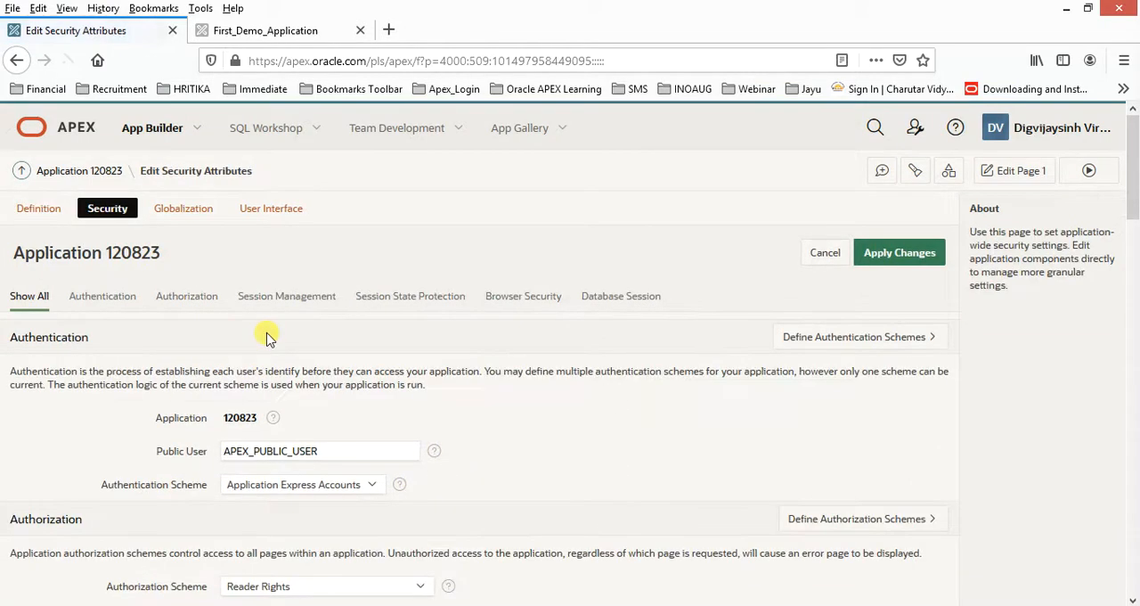
scroll(378, 376, down, 3)
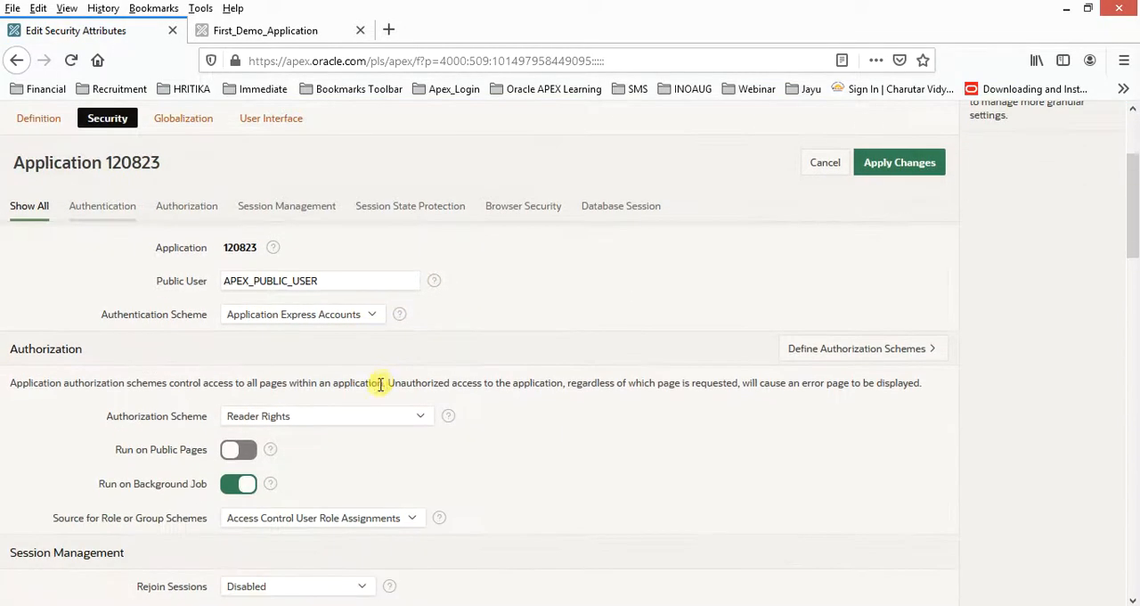
scroll(348, 428, down, 2)
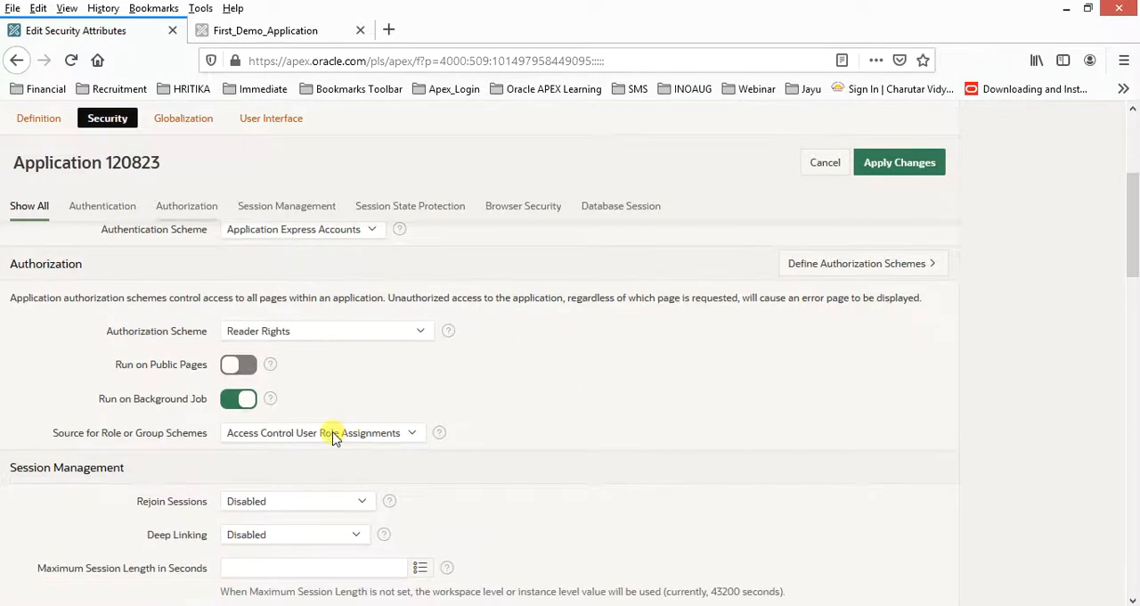
scroll(333, 439, down, 1)
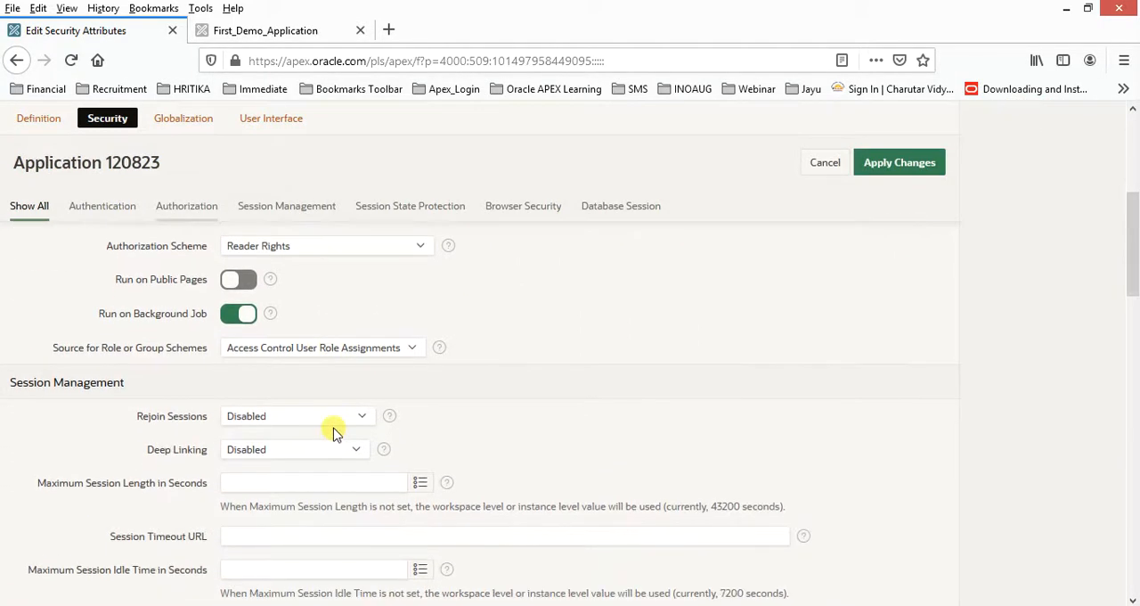
click(267, 415)
click(288, 421)
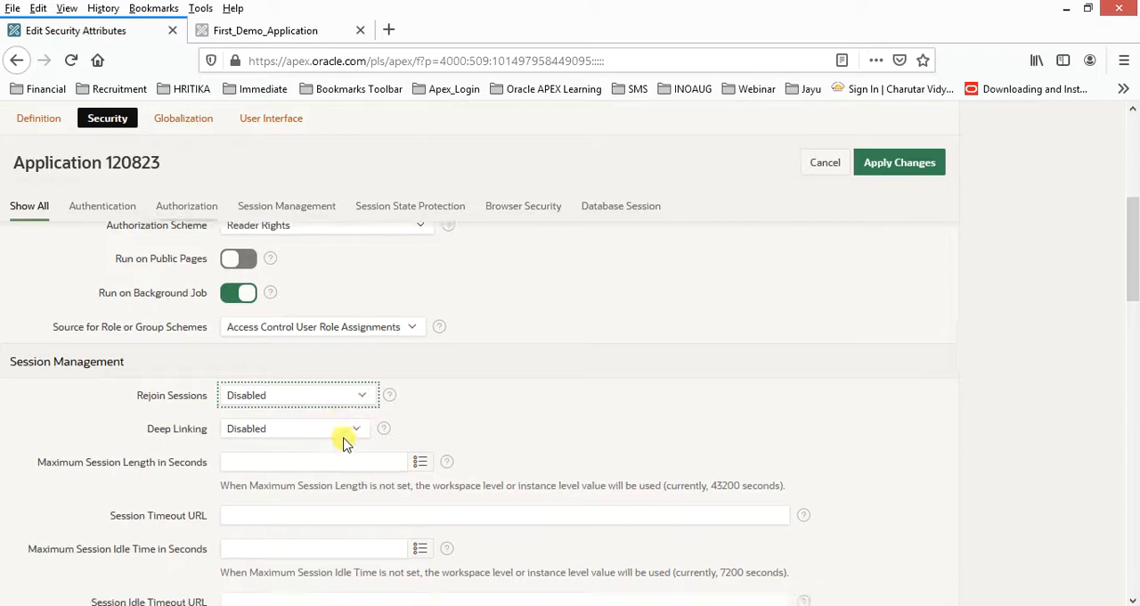
scroll(345, 441, down, 3)
scroll(347, 435, down, 2)
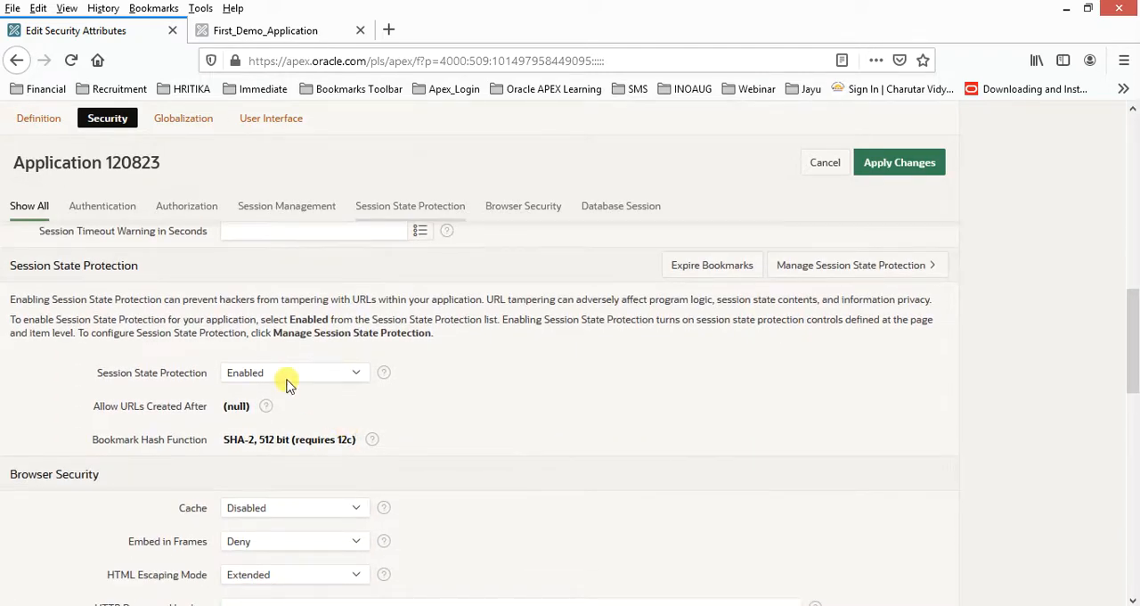
scroll(287, 383, down, 4)
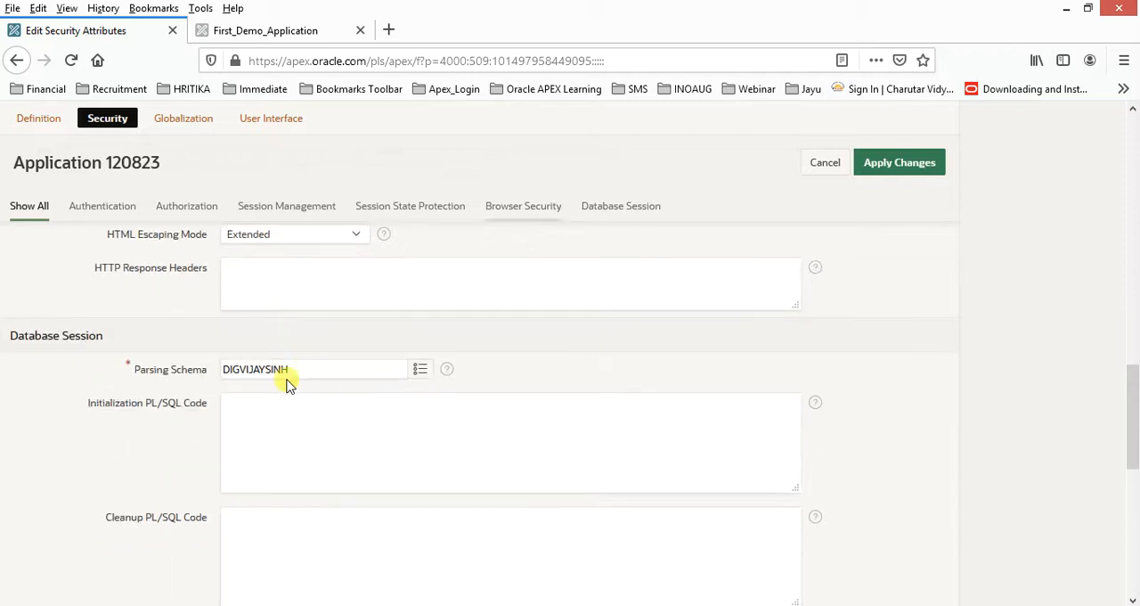
scroll(287, 383, down, 2)
scroll(287, 386, up, 10)
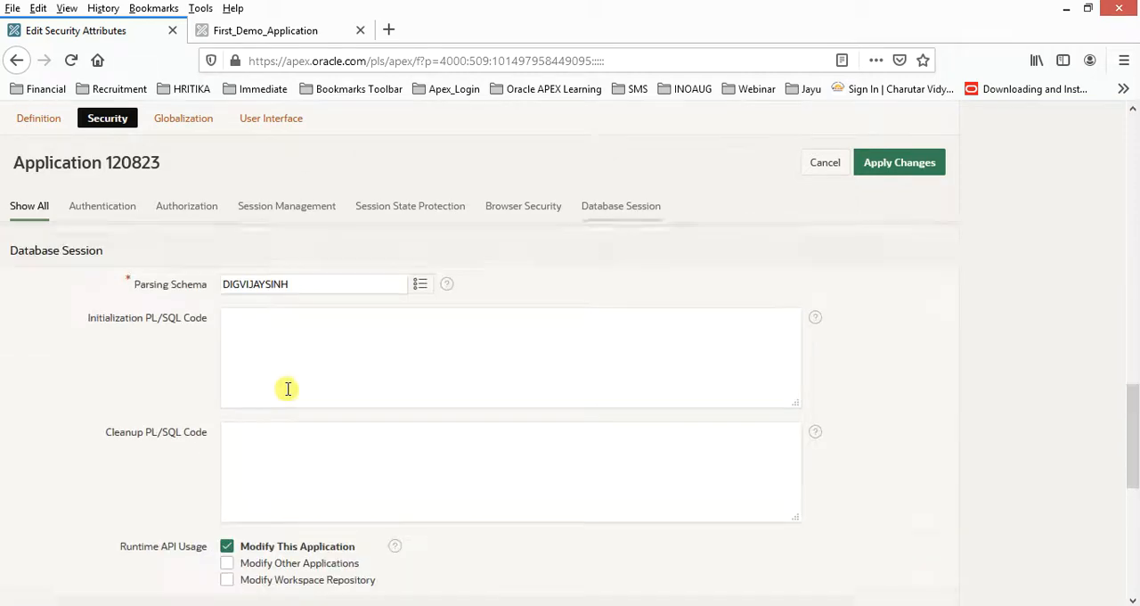
Review the application's globalization attributes, including primary language, date and timestamp formats, and automatic time zone.
click(178, 120)
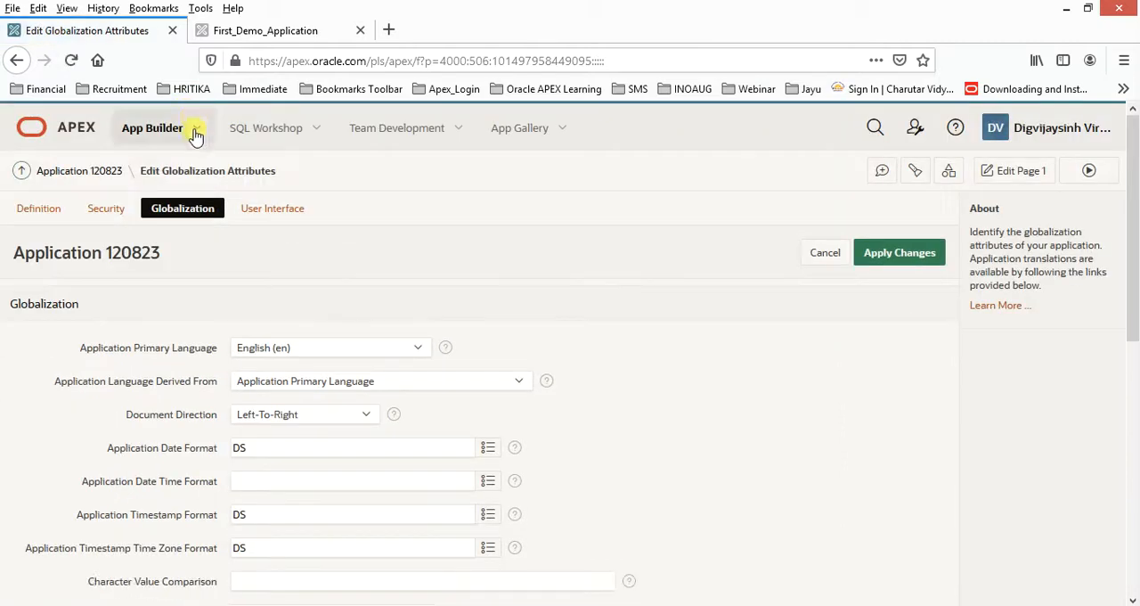
scroll(346, 321, down, 1)
scroll(318, 351, down, 1)
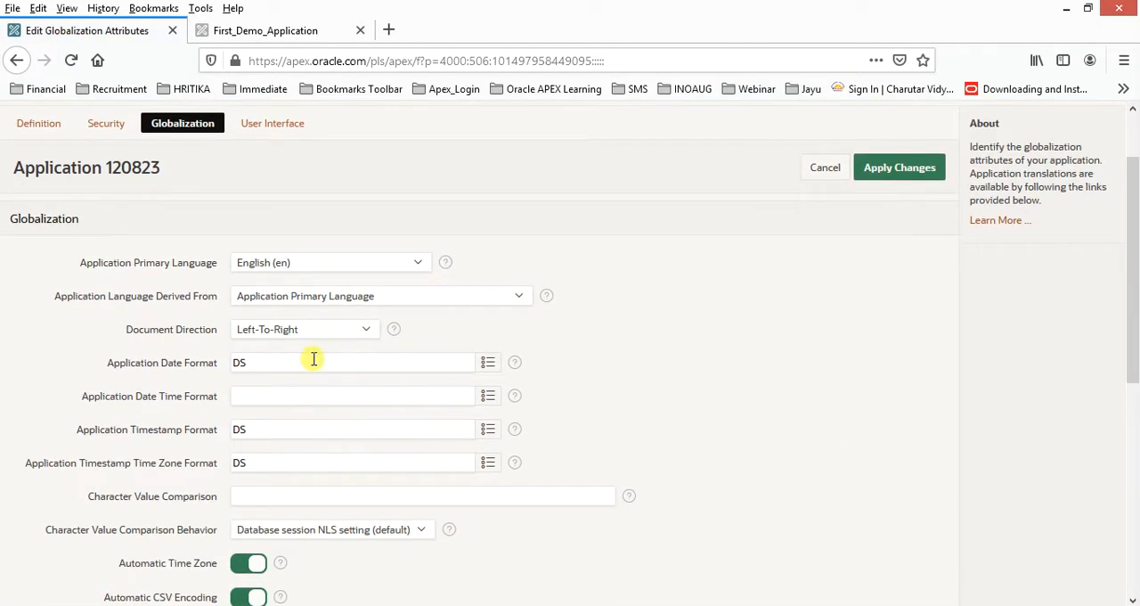
scroll(312, 359, down, 3)
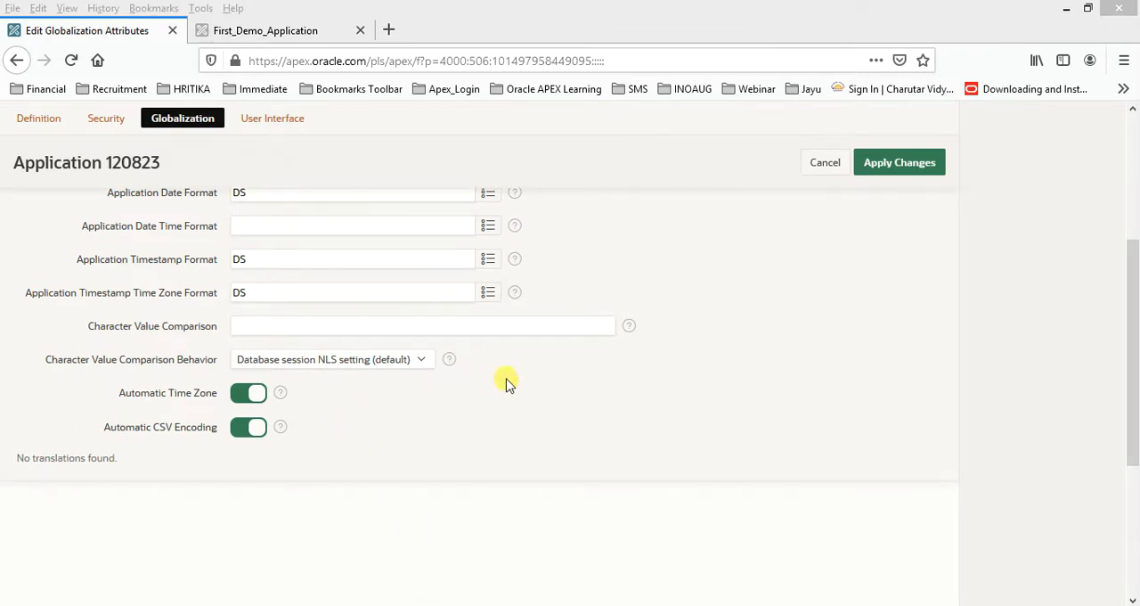
Browse the available formats for Application Date Format and close the list without choosing one.
click(542, 430)
scroll(479, 356, up, 3)
click(487, 362)
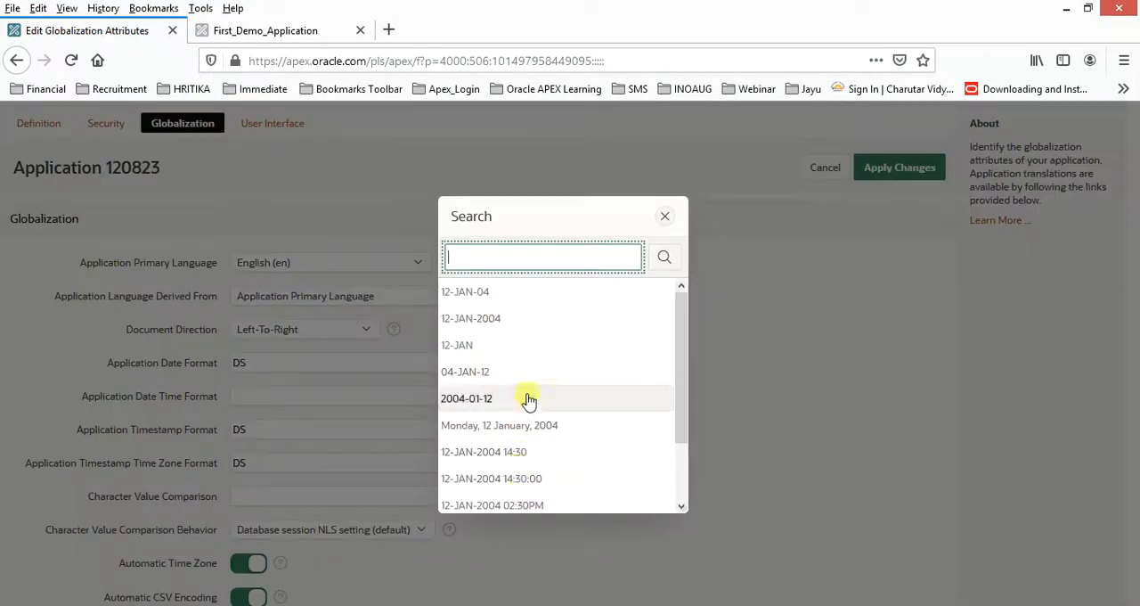
scroll(529, 427, down, 3)
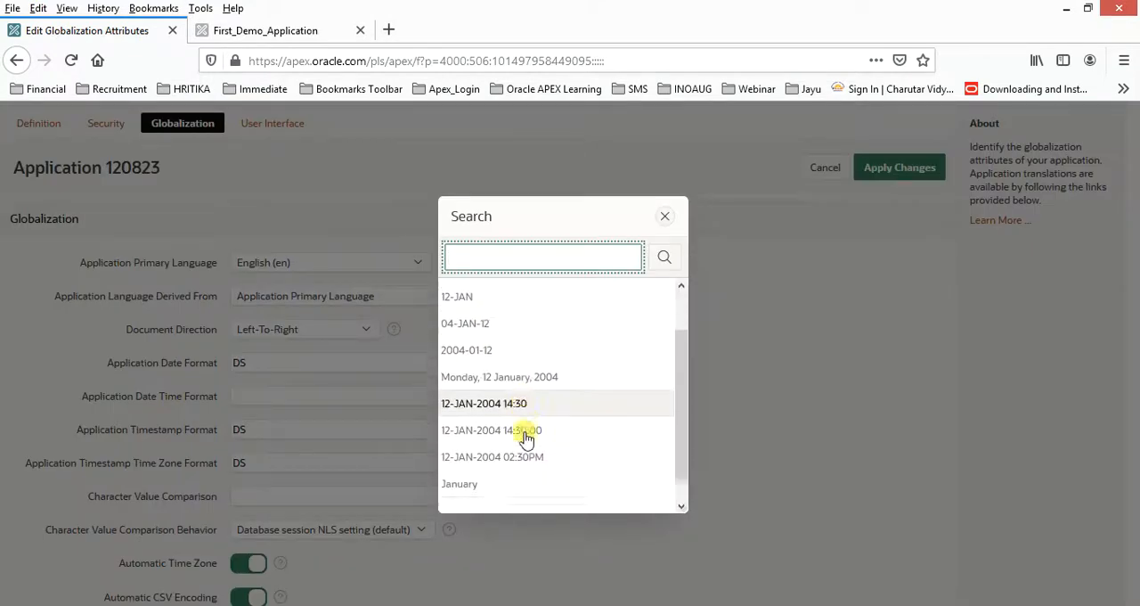
click(664, 219)
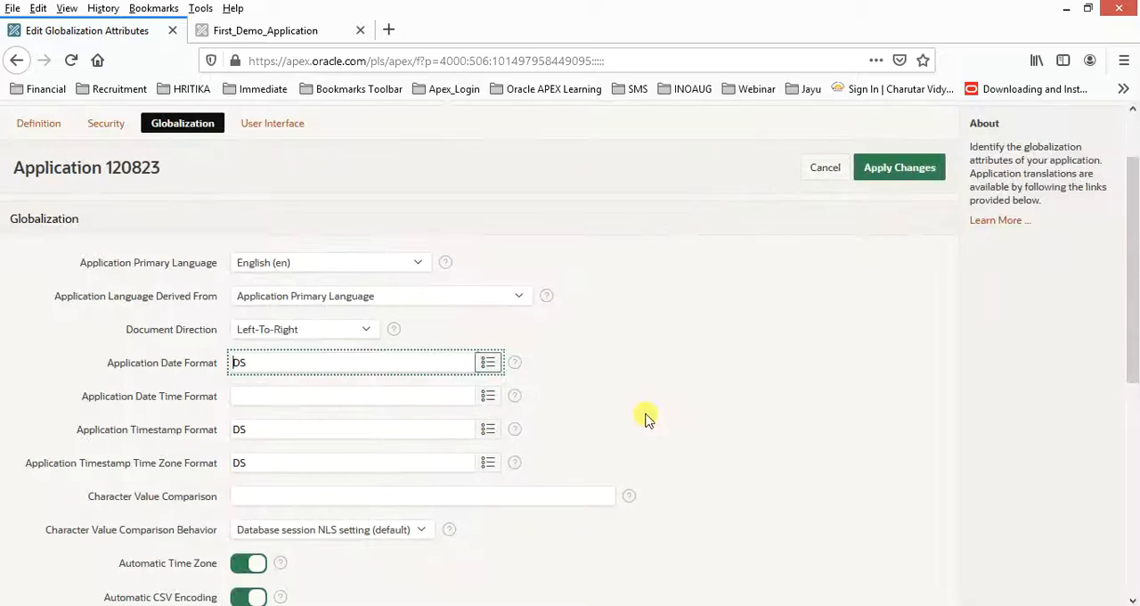
scroll(647, 419, up, 2)
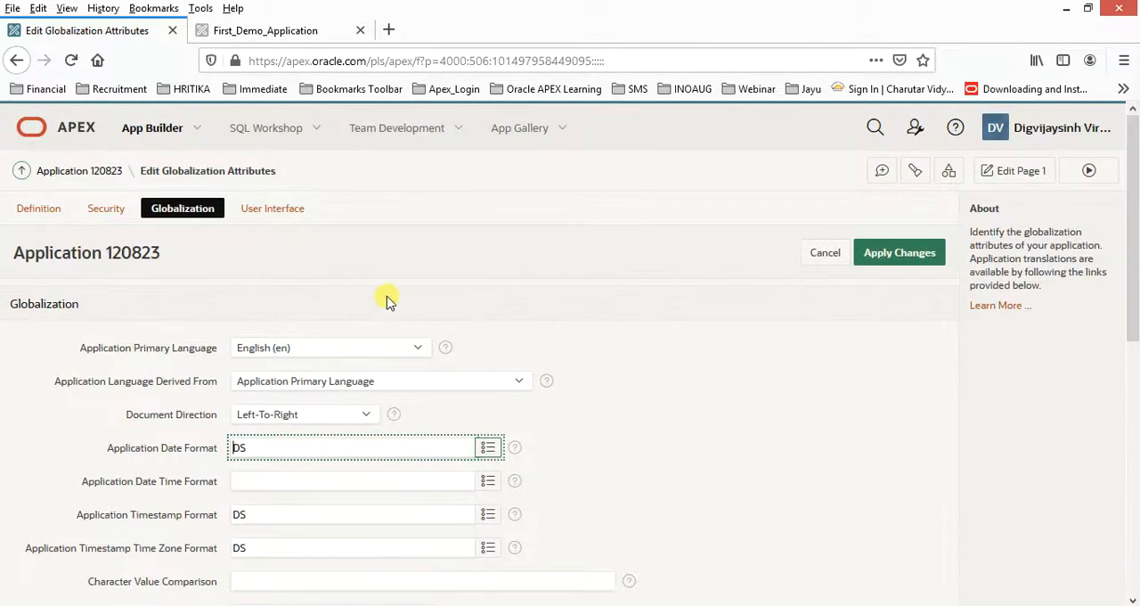
Set the logo text to "Oracle APEX Course 20.2" in the User Interface attributes and apply the changes.
click(265, 212)
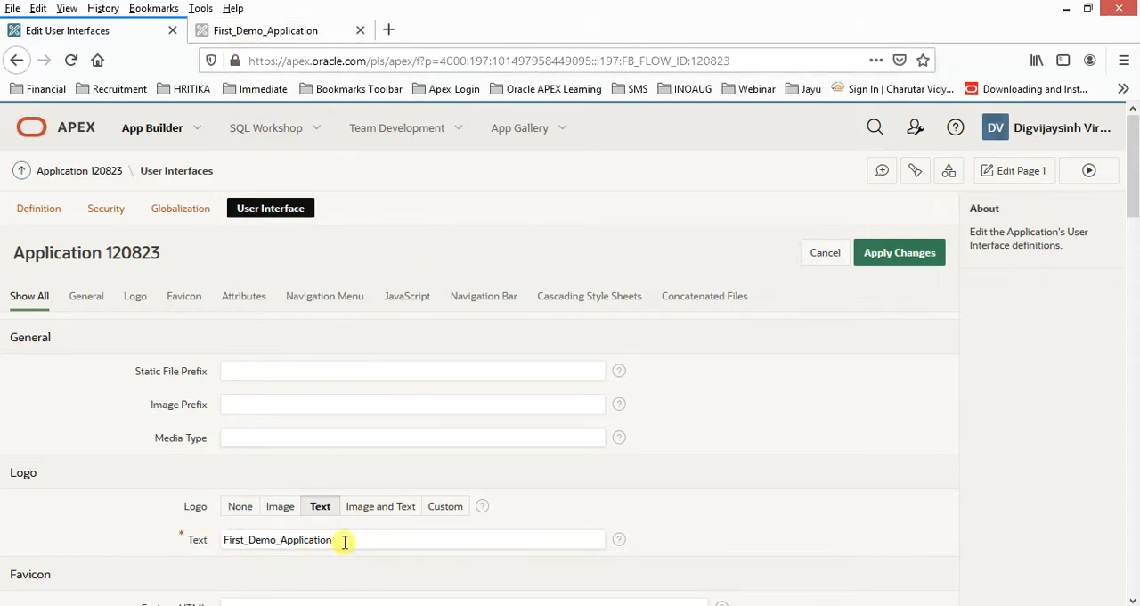
drag(344, 540, 202, 537)
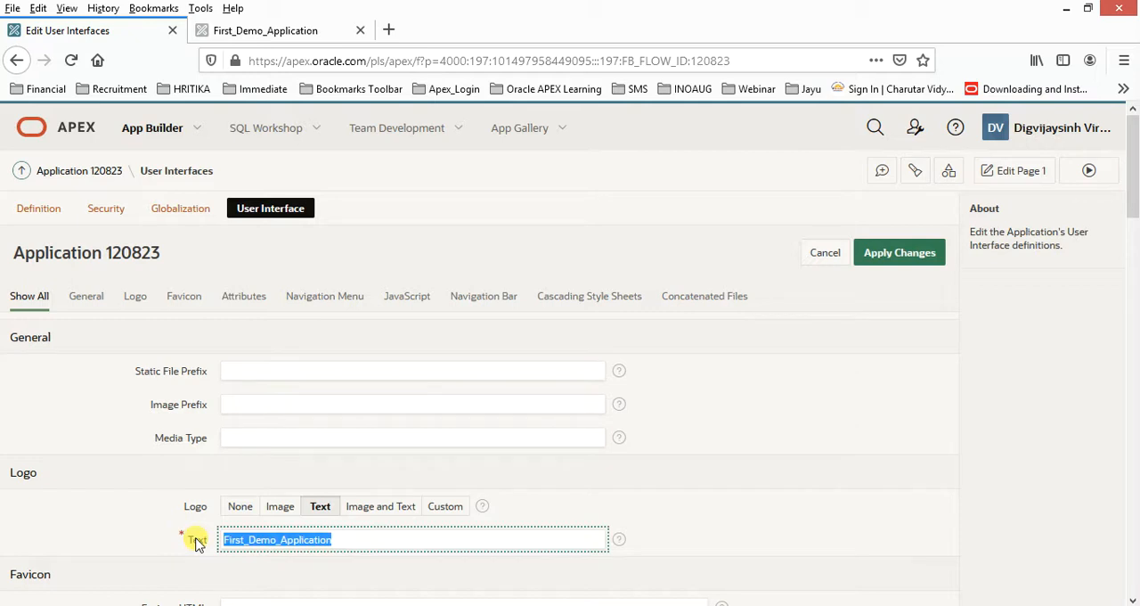
text(Oracle)
key(Down)
key(Return)
scroll(567, 478, down, 2)
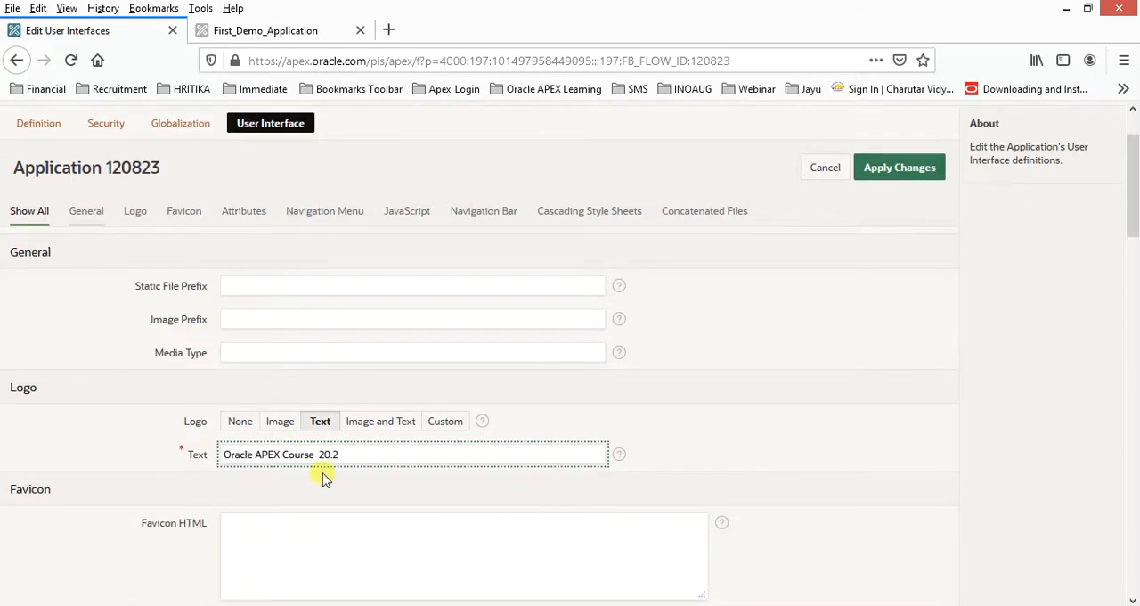
click(882, 177)
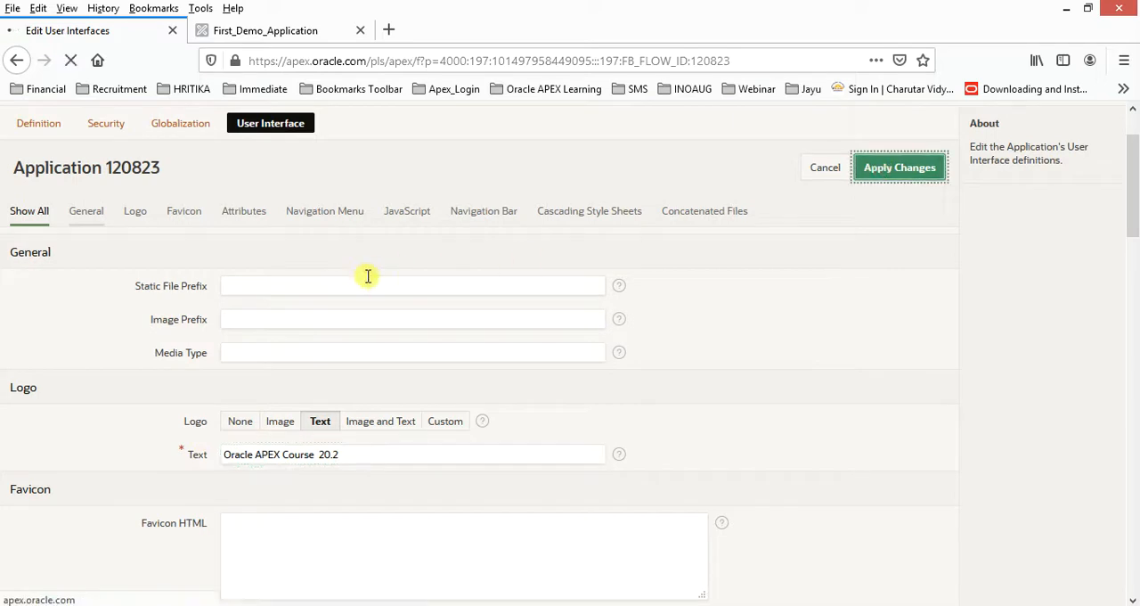
Reload the running application to check the logo text in its header.
click(284, 32)
key(F5)
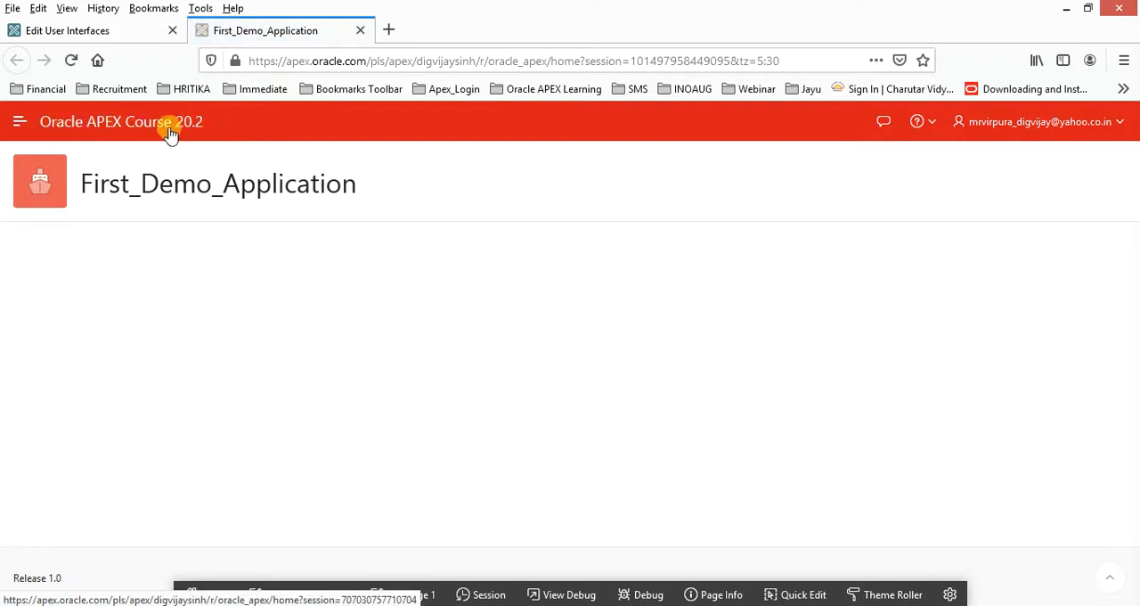
Compare the logo settings in the User Interface attributes with the header of the running application.
click(95, 32)
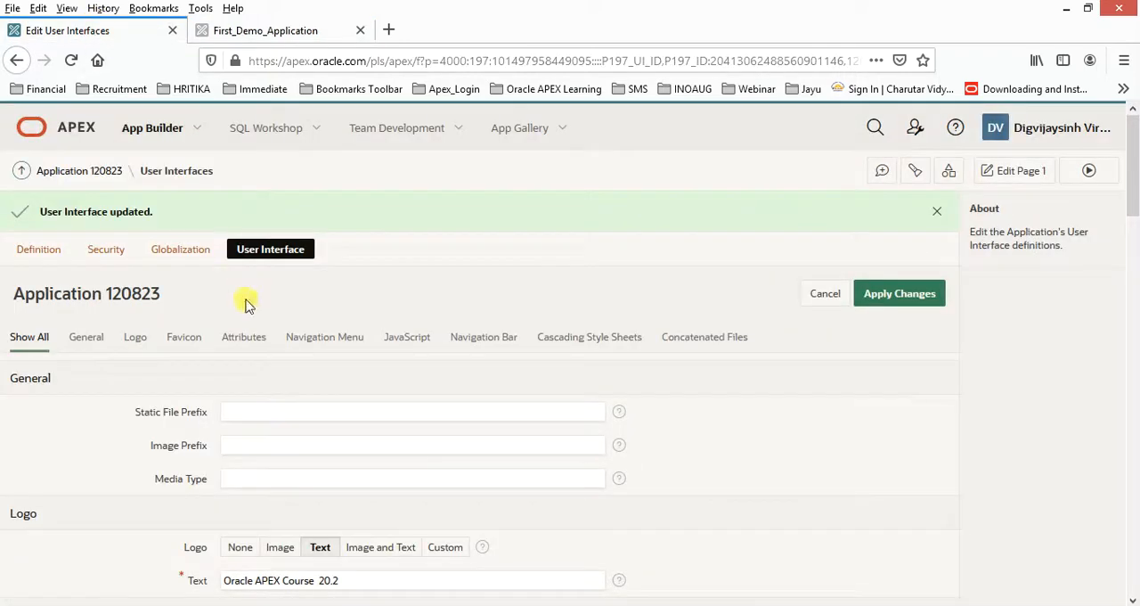
scroll(404, 345, down, 2)
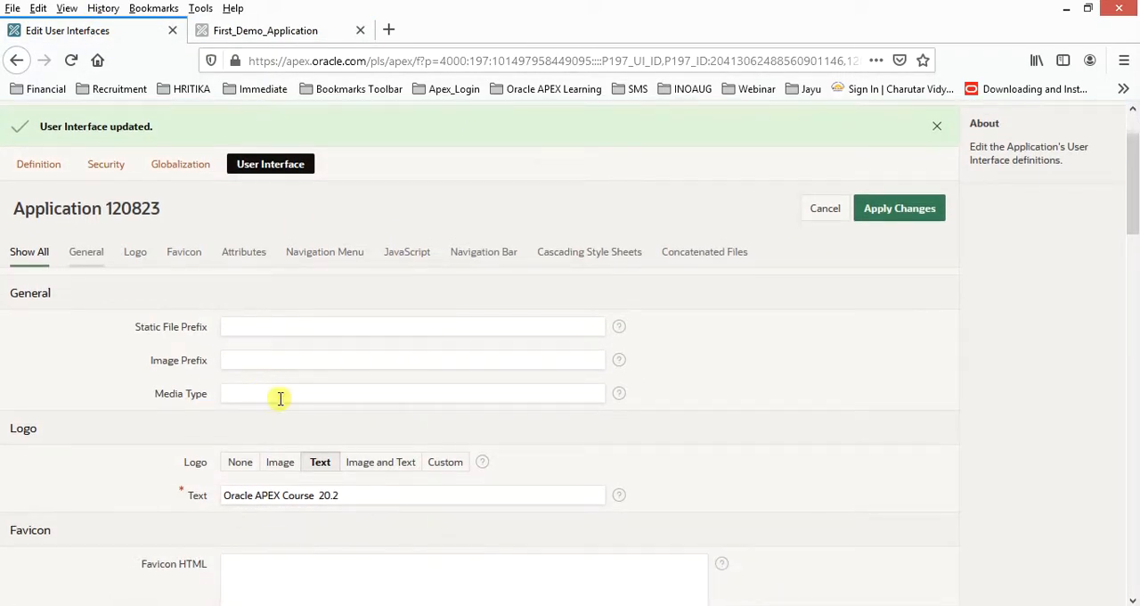
scroll(312, 413, down, 4)
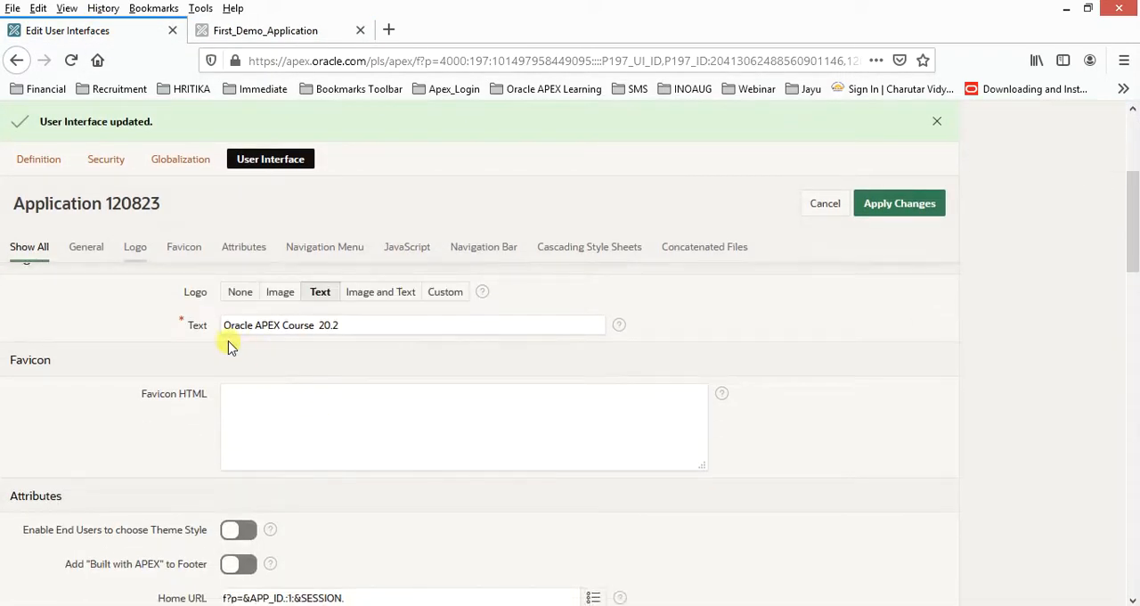
scroll(224, 335, up, 2)
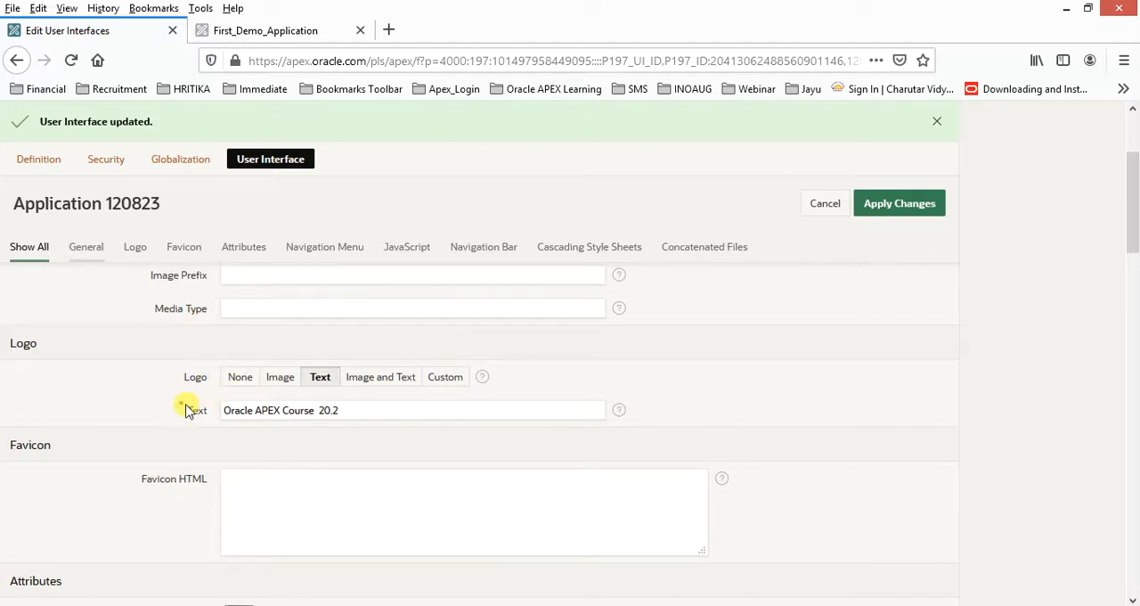
click(300, 30)
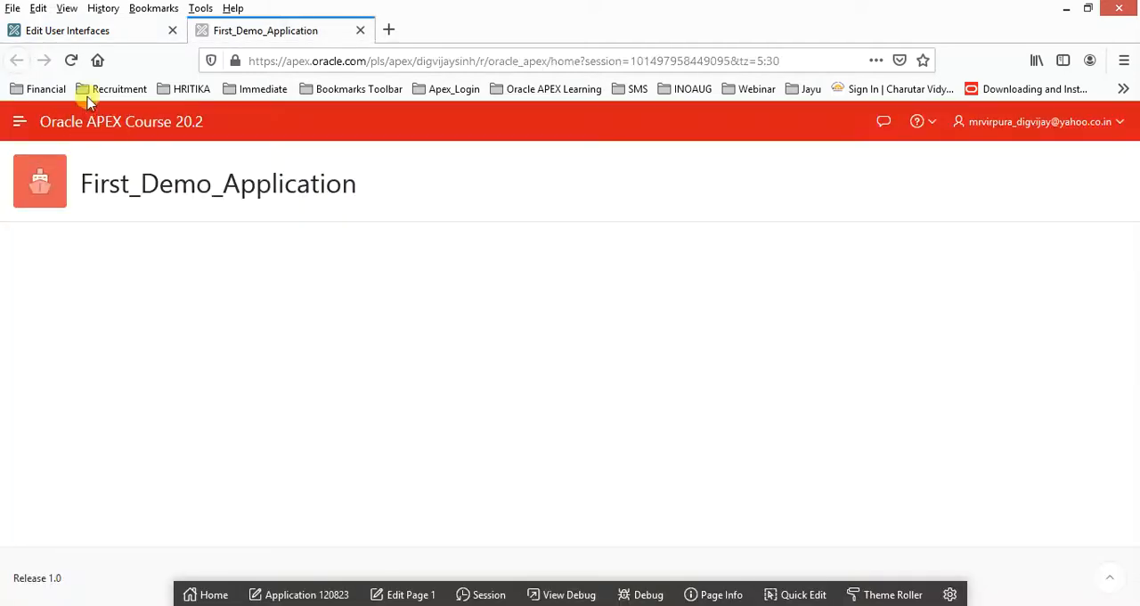
click(84, 31)
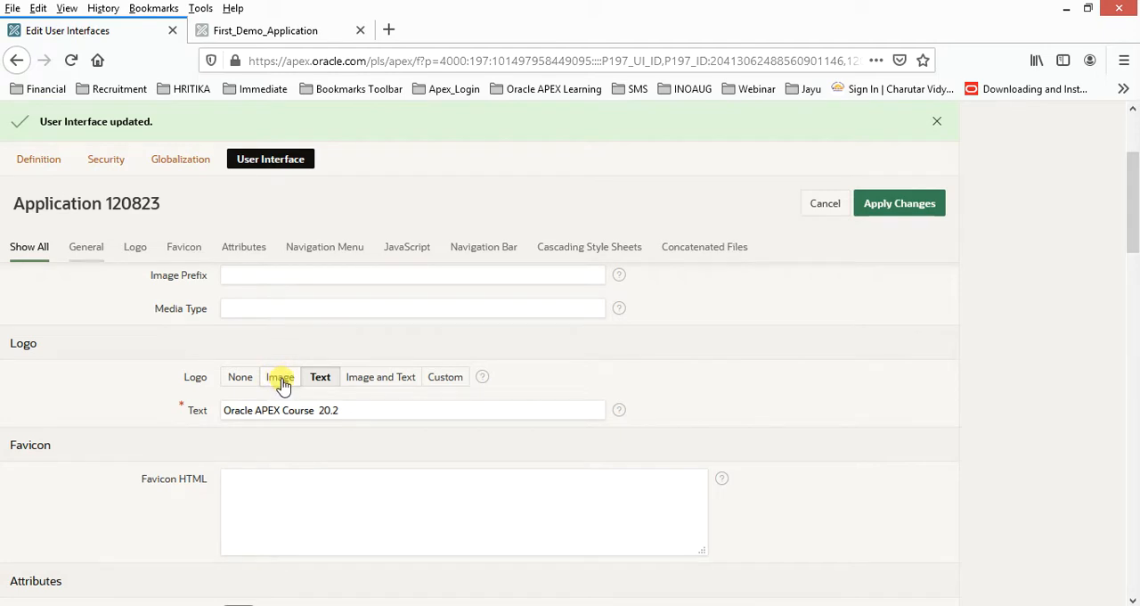
Turn on Add "Built with APEX" to Footer in the User Interface attributes and apply the changes.
scroll(281, 387, down, 2)
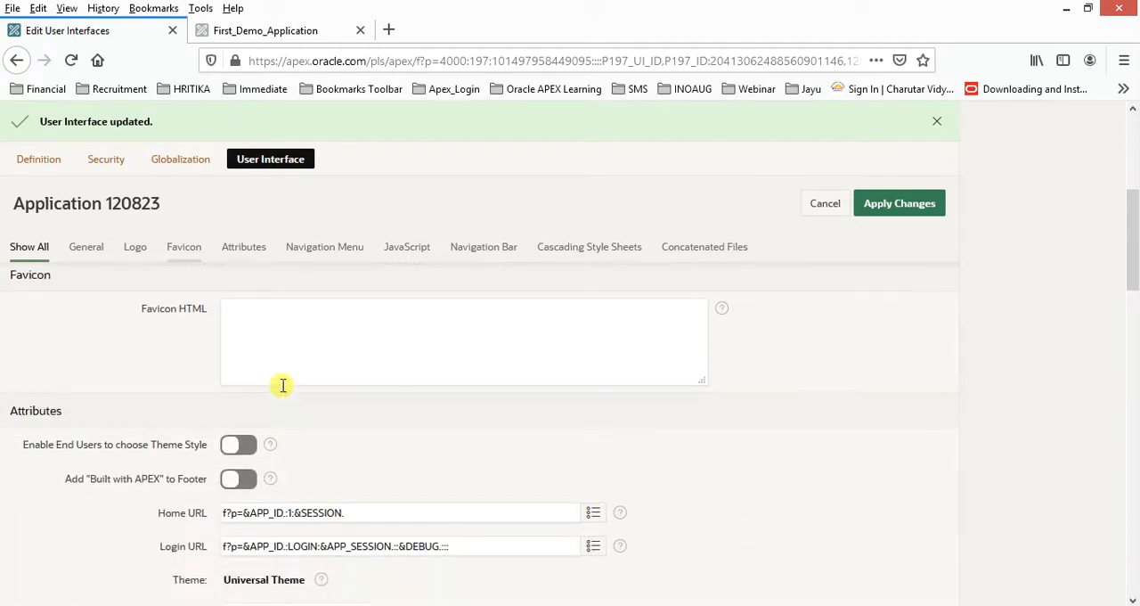
scroll(267, 373, down, 1)
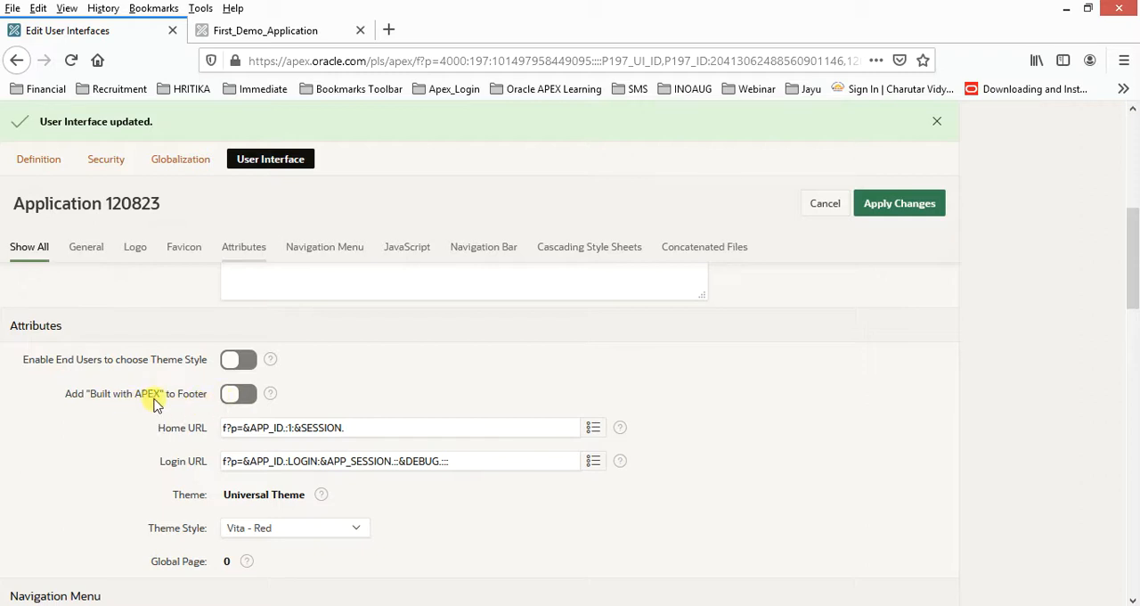
click(240, 394)
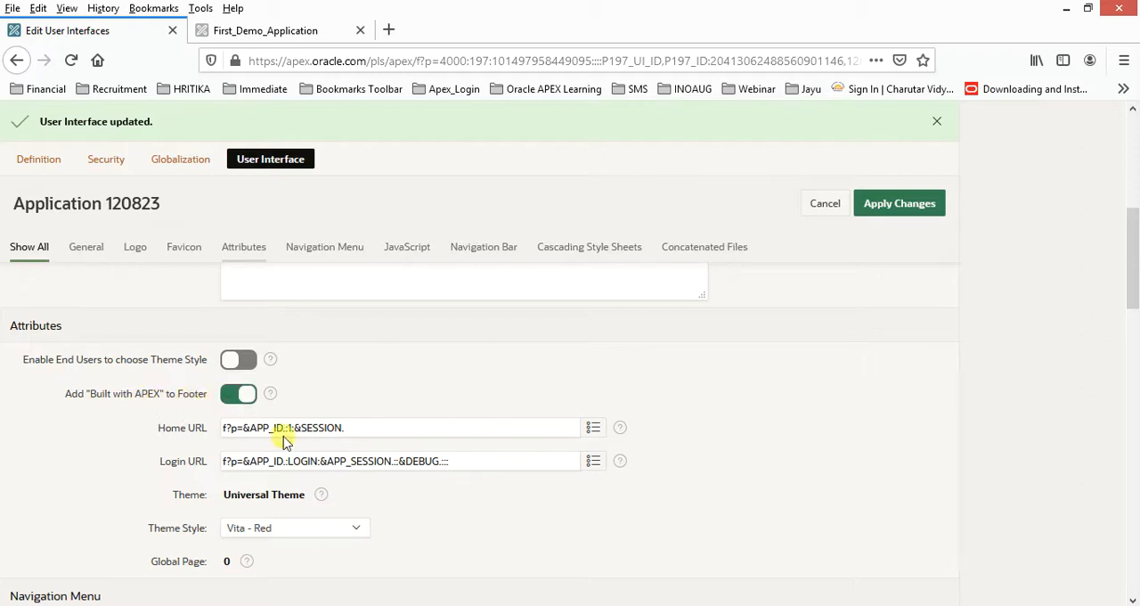
click(888, 210)
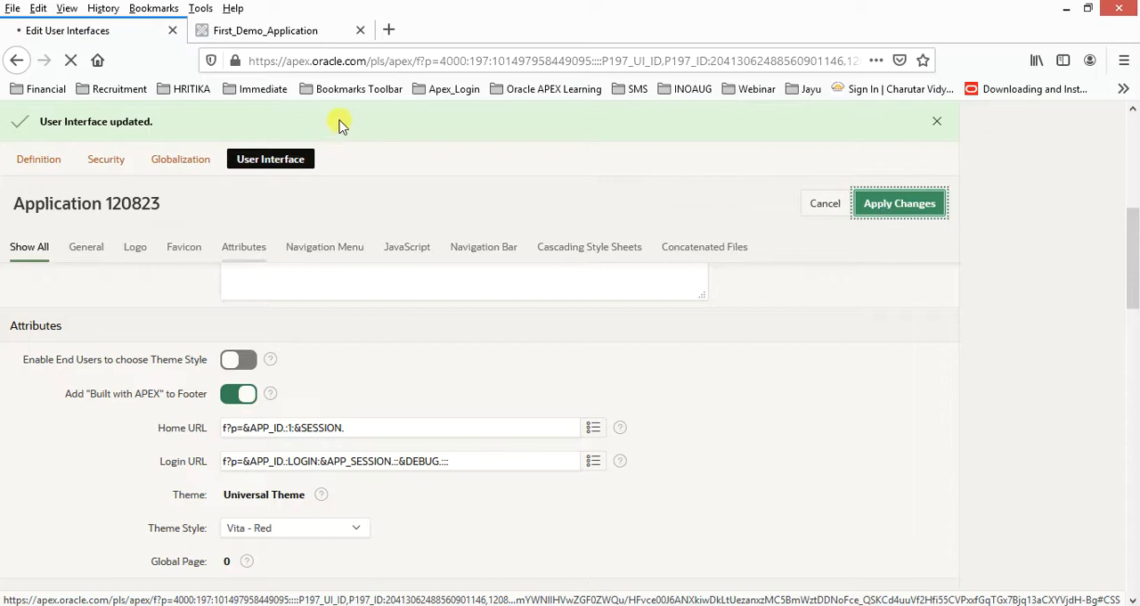
Reload the running application and check its footer beside the release number.
click(303, 34)
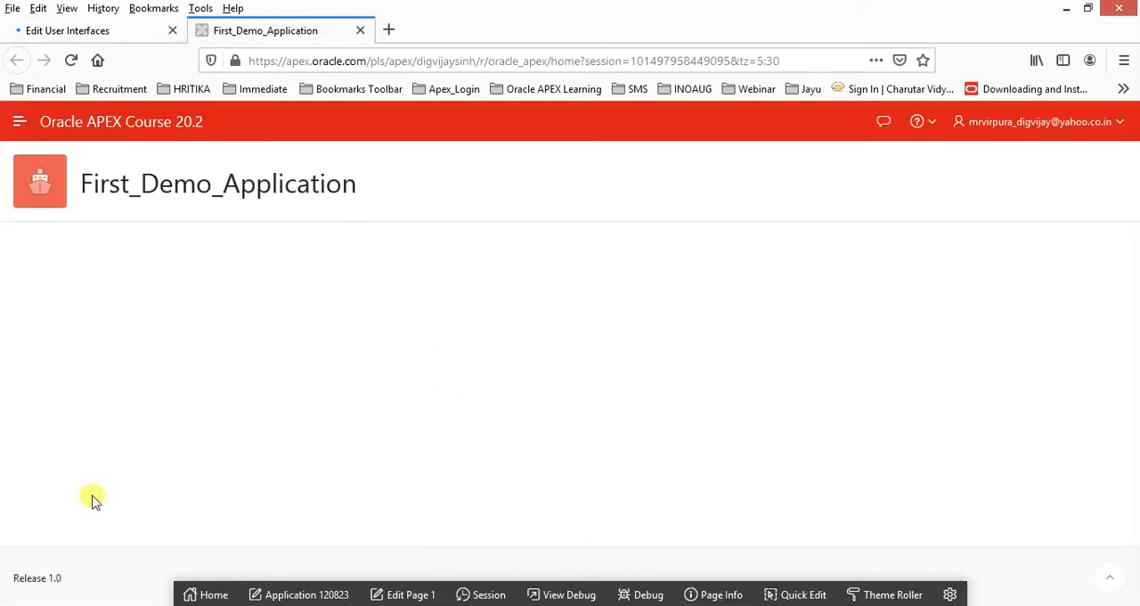
drag(12, 576, 59, 571)
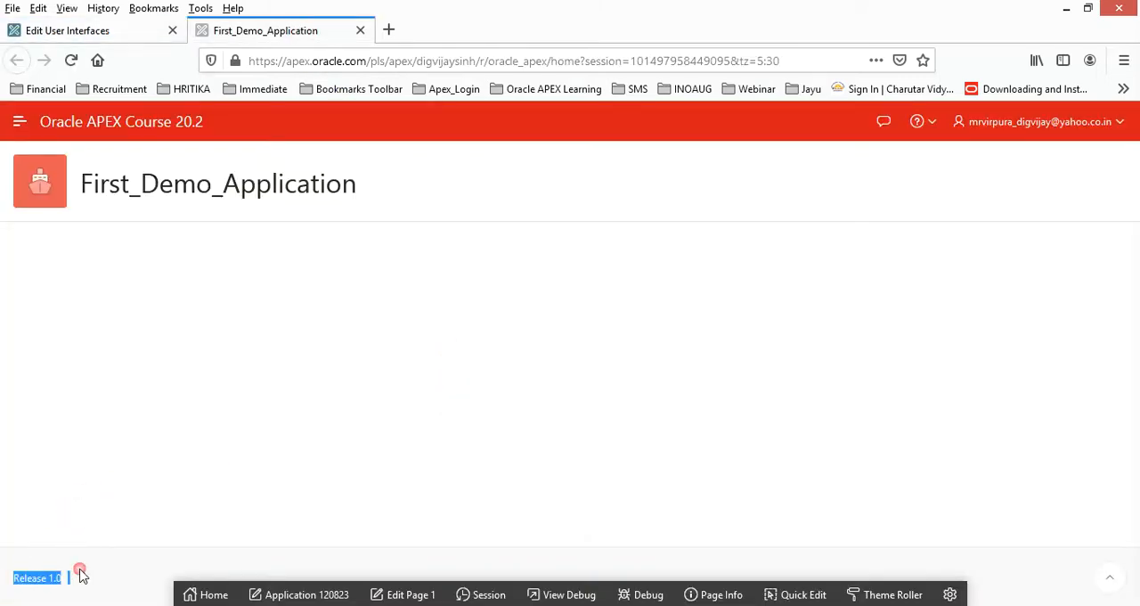
click(369, 58)
key(Return)
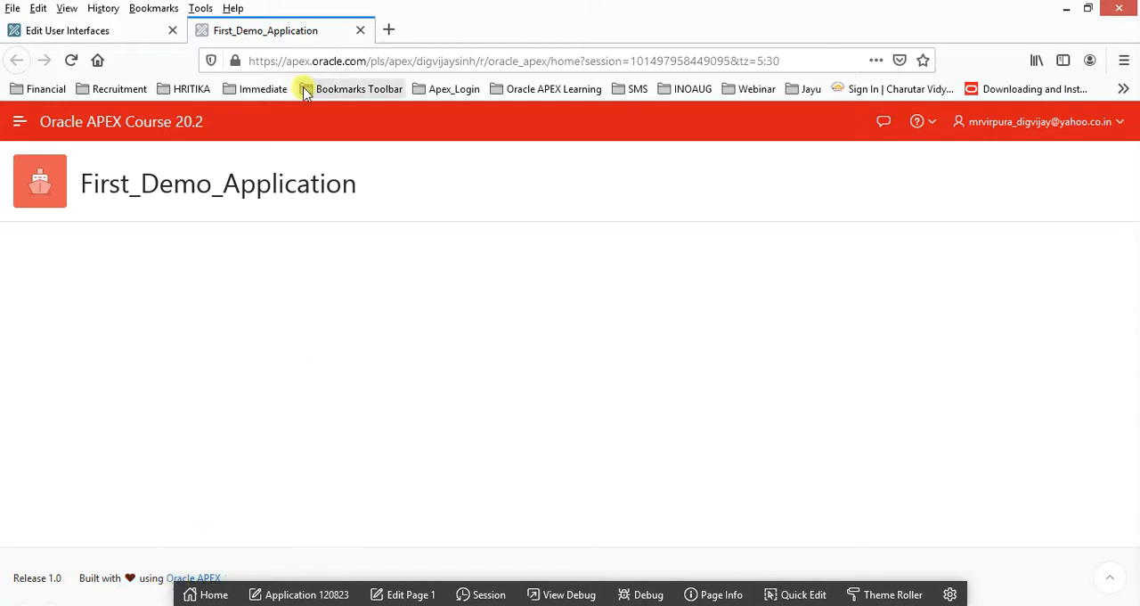
Turn on Enable End Users to choose Theme Style in the User Interface attributes.
click(109, 30)
scroll(343, 472, down, 10)
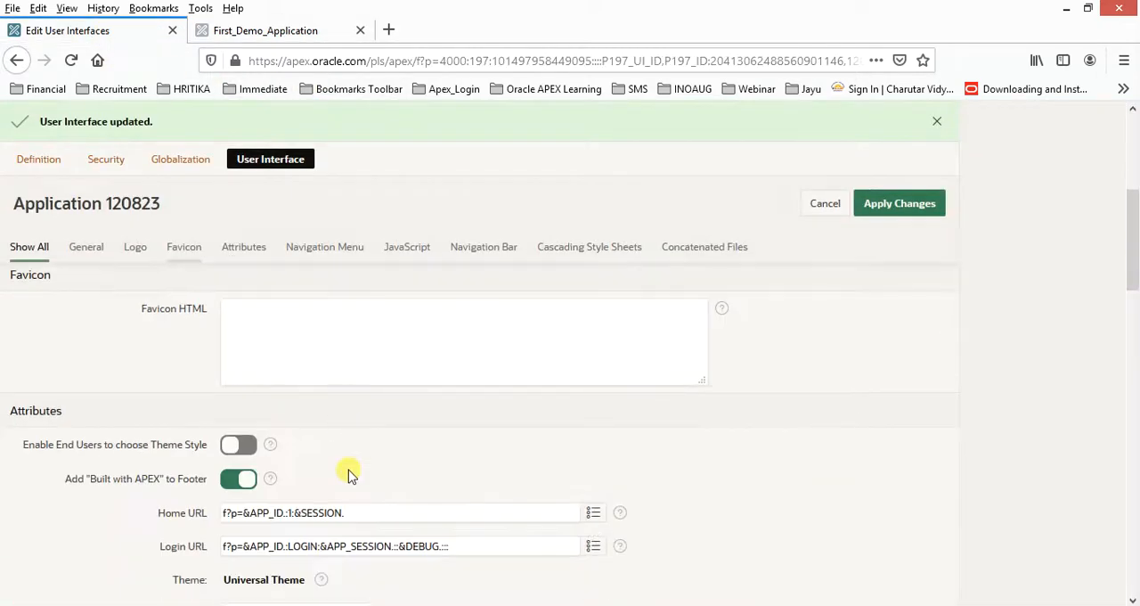
scroll(349, 477, down, 5)
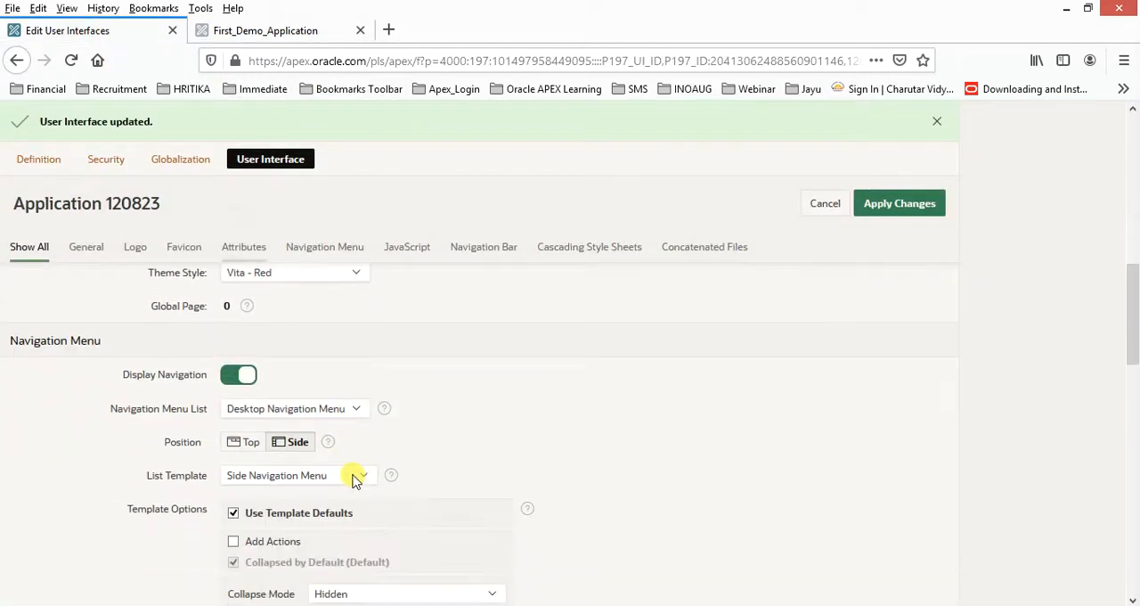
scroll(352, 479, up, 3)
scroll(351, 478, up, 2)
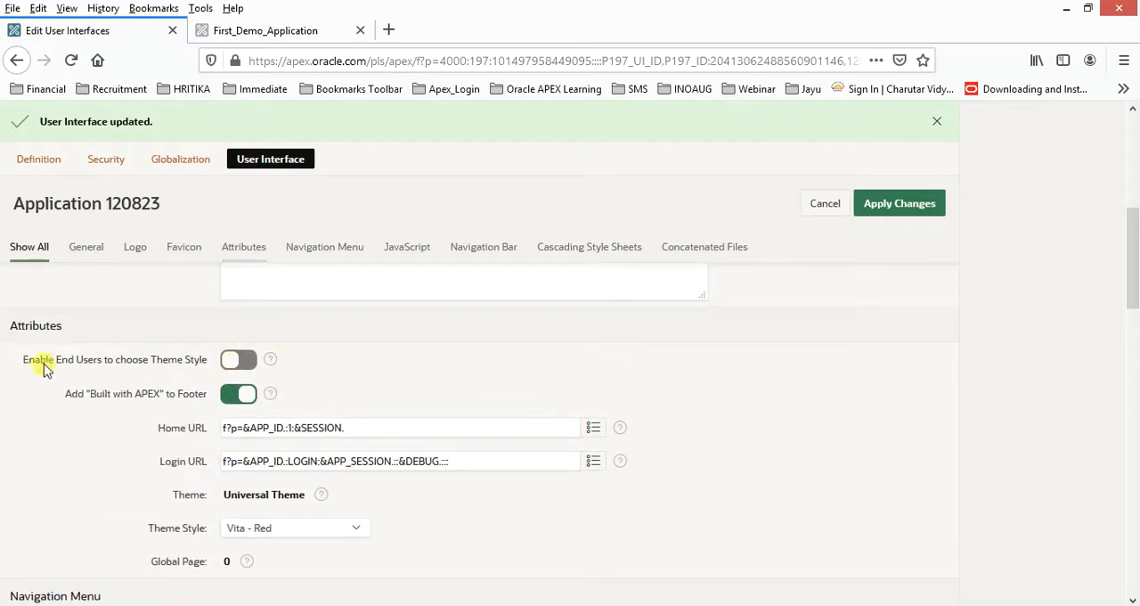
click(249, 366)
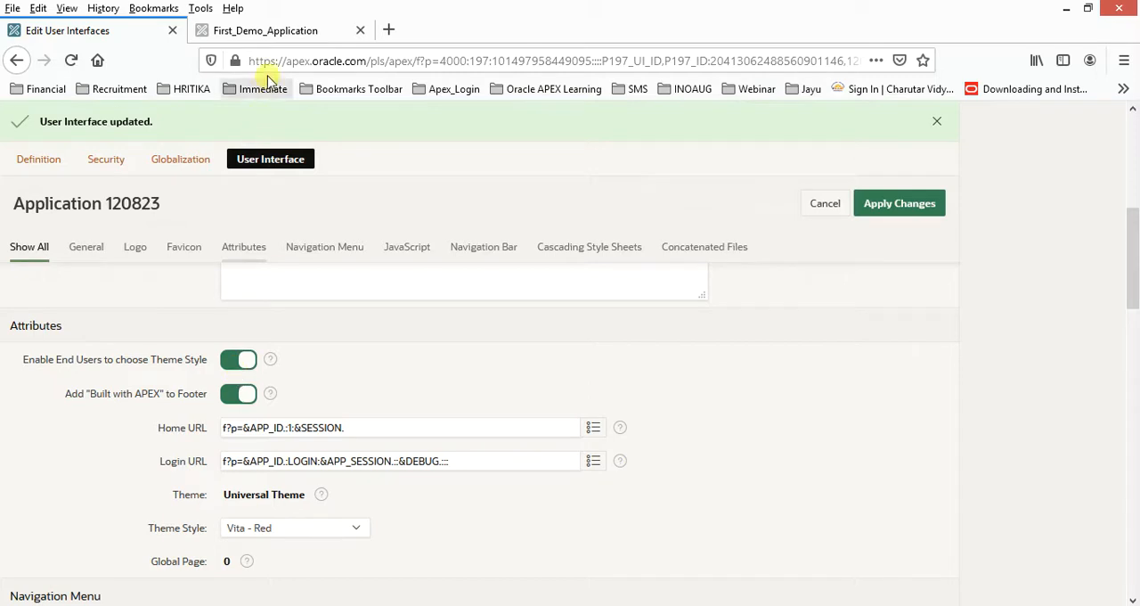
Reload the running application and check the user menu and page for a theme style choice.
click(276, 34)
click(294, 60)
key(Return)
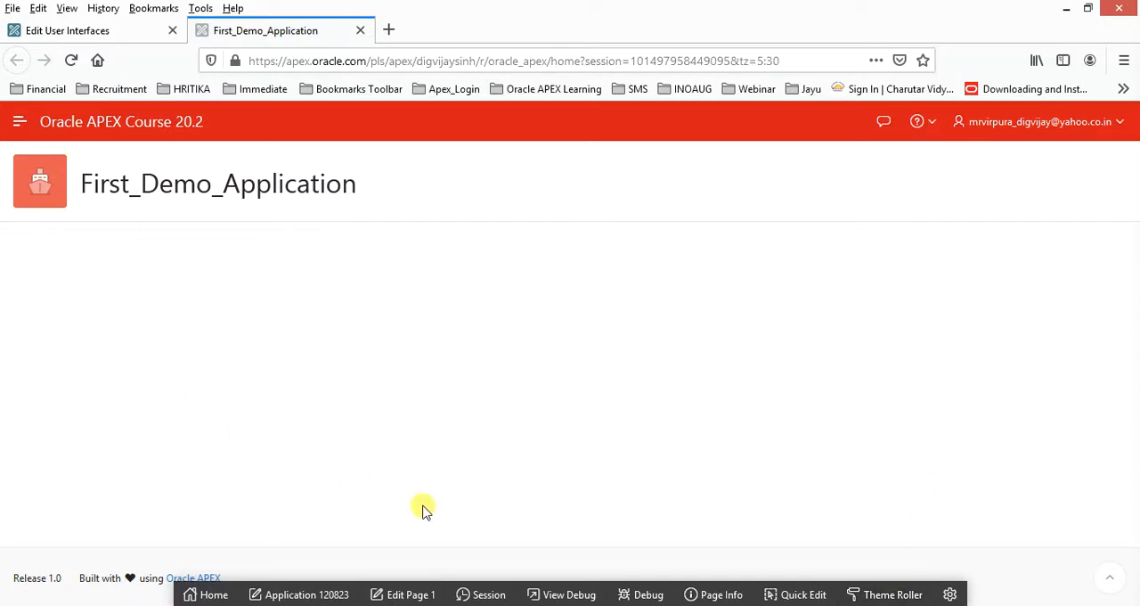
click(1119, 125)
click(878, 390)
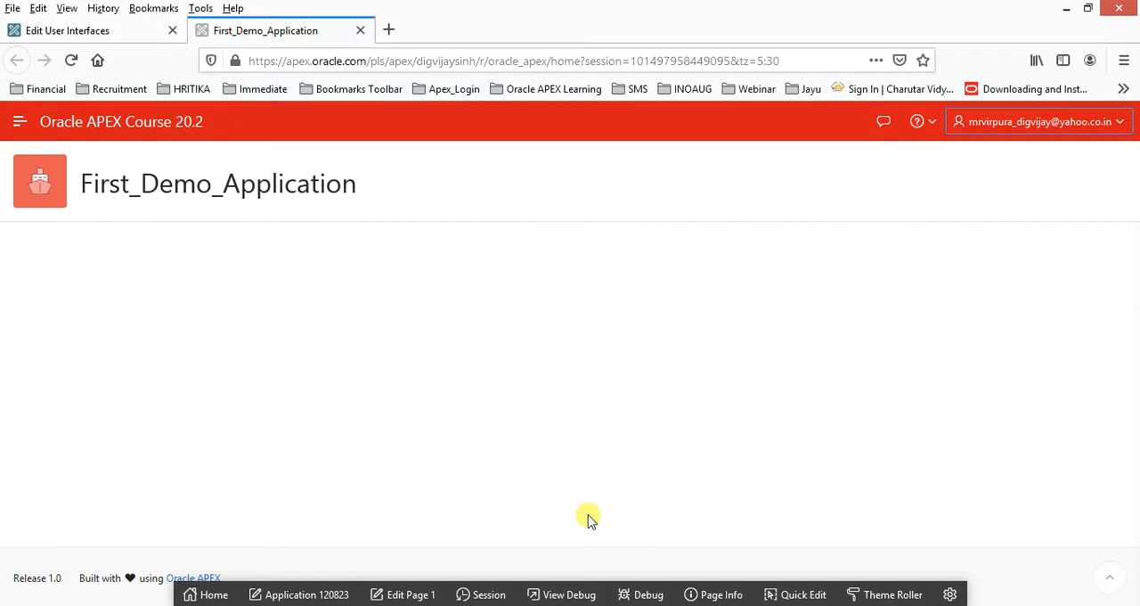
Turn off Enable End Users to choose Theme Style, set the theme style to Redwood Light and apply the changes.
click(90, 36)
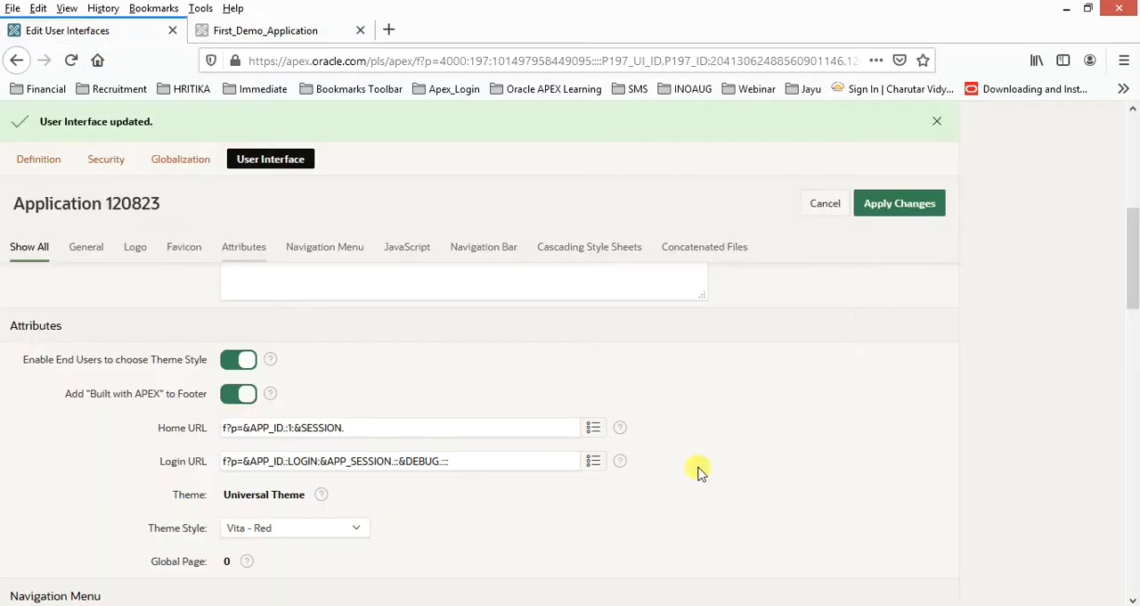
scroll(641, 461, down, 2)
click(236, 278)
click(347, 445)
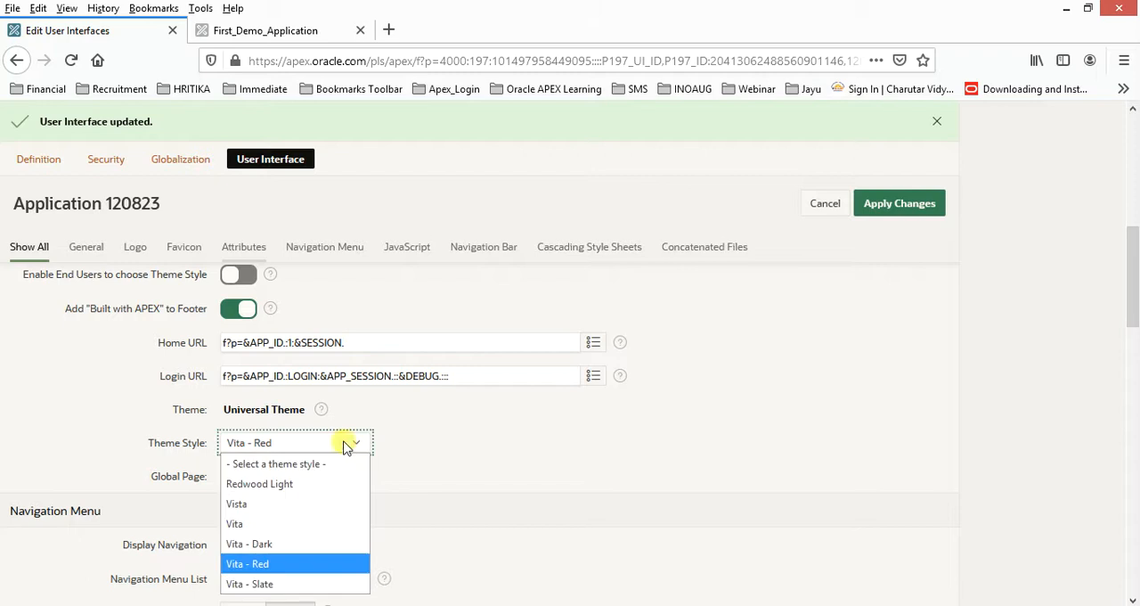
click(269, 490)
click(897, 203)
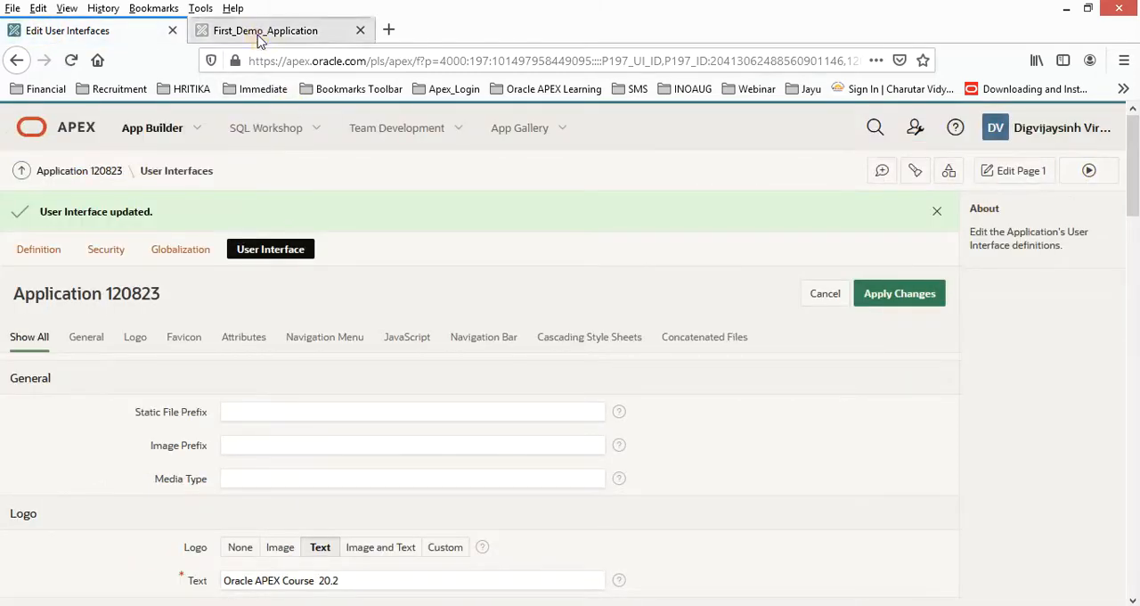
Reload the running application to check its theme style.
click(260, 36)
click(280, 58)
key(Return)
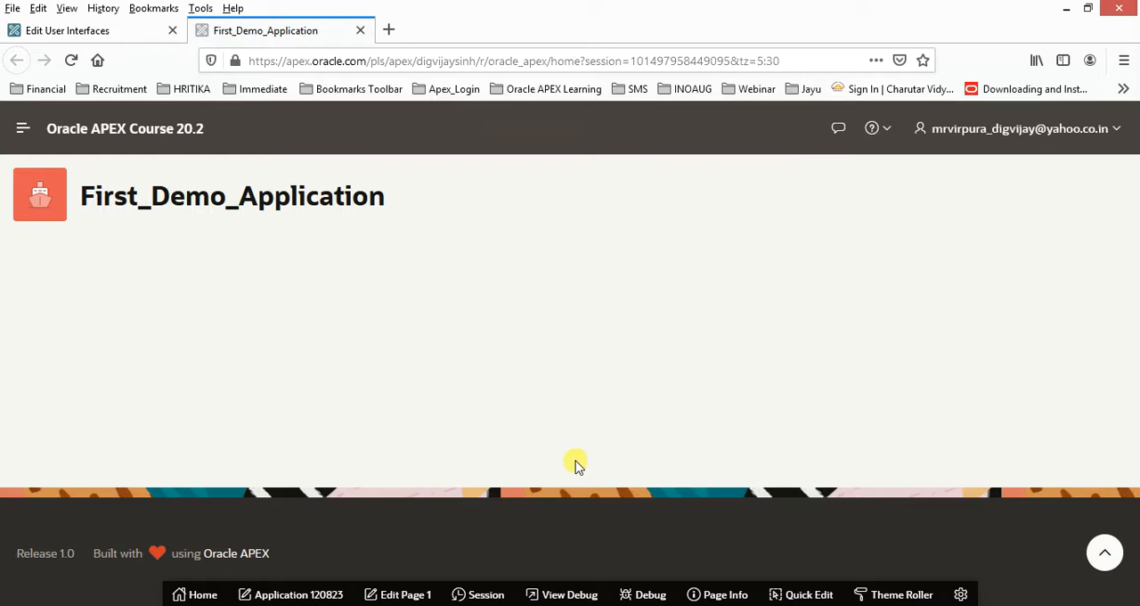
Expand the running application's navigation menu, look over the Administration page and return to Home.
click(25, 129)
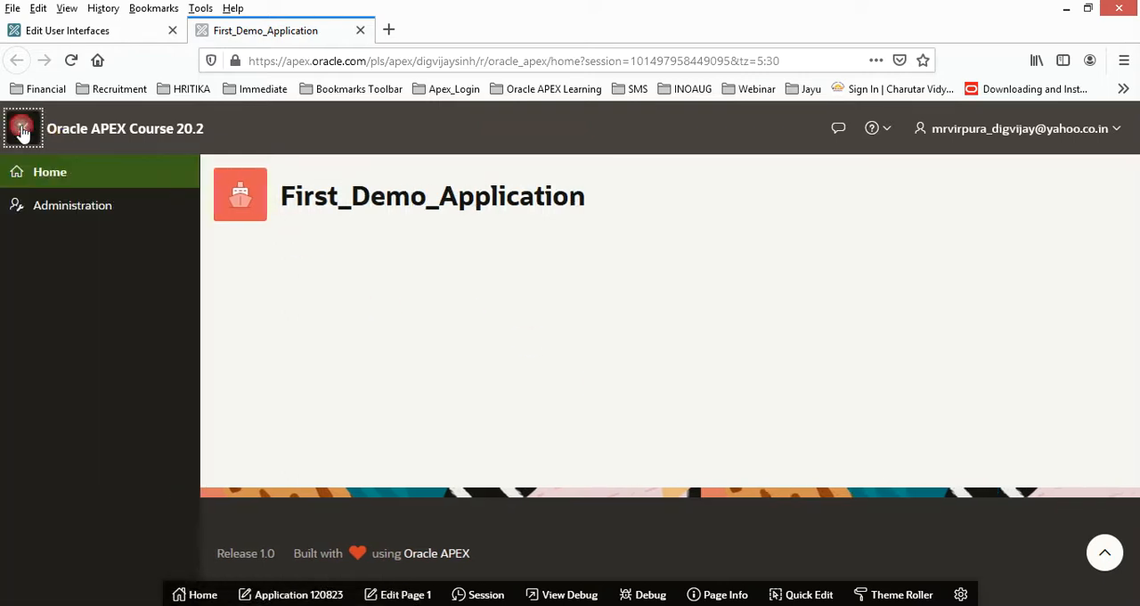
click(43, 209)
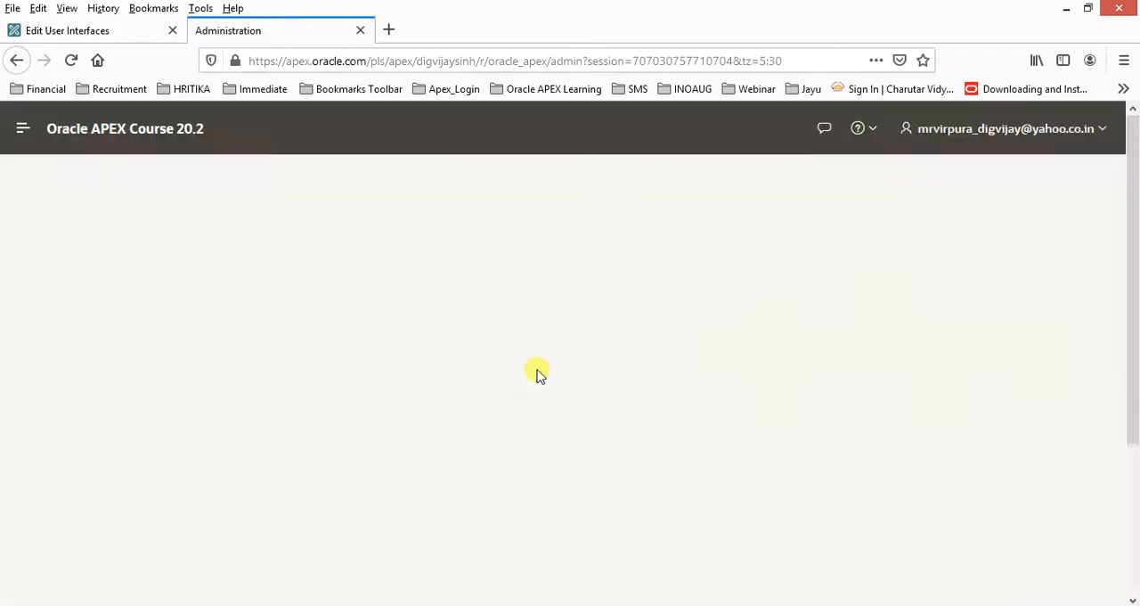
scroll(759, 392, down, 5)
scroll(764, 399, up, 5)
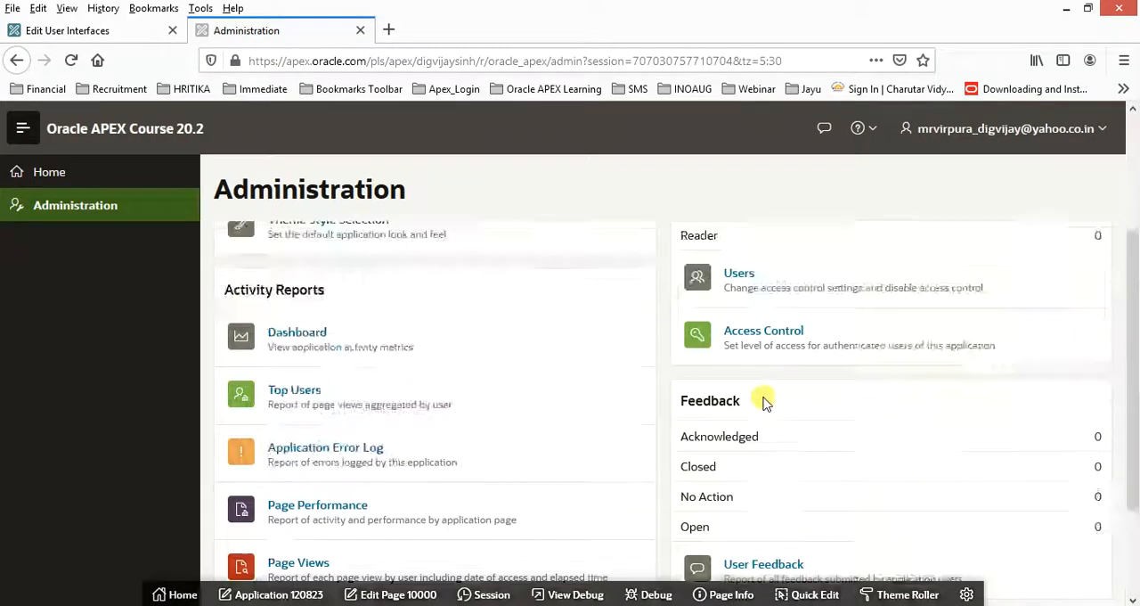
click(56, 175)
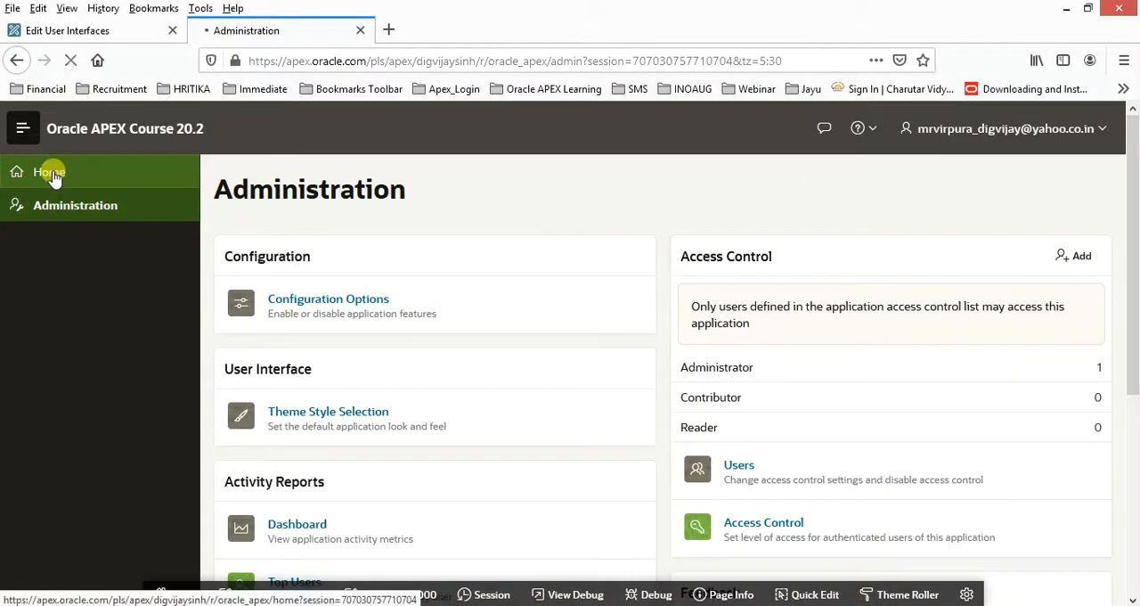
Look through the Navigation Menu List choices without changing them, turn off Display Navigation and apply the changes.
click(66, 34)
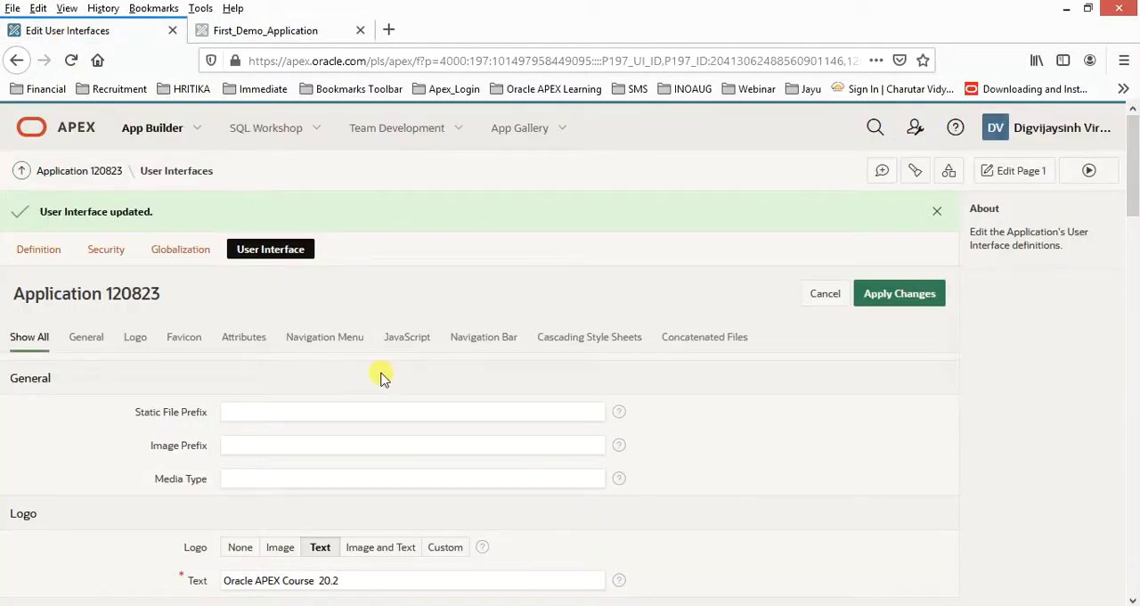
scroll(380, 378, down, 3)
scroll(403, 393, down, 2)
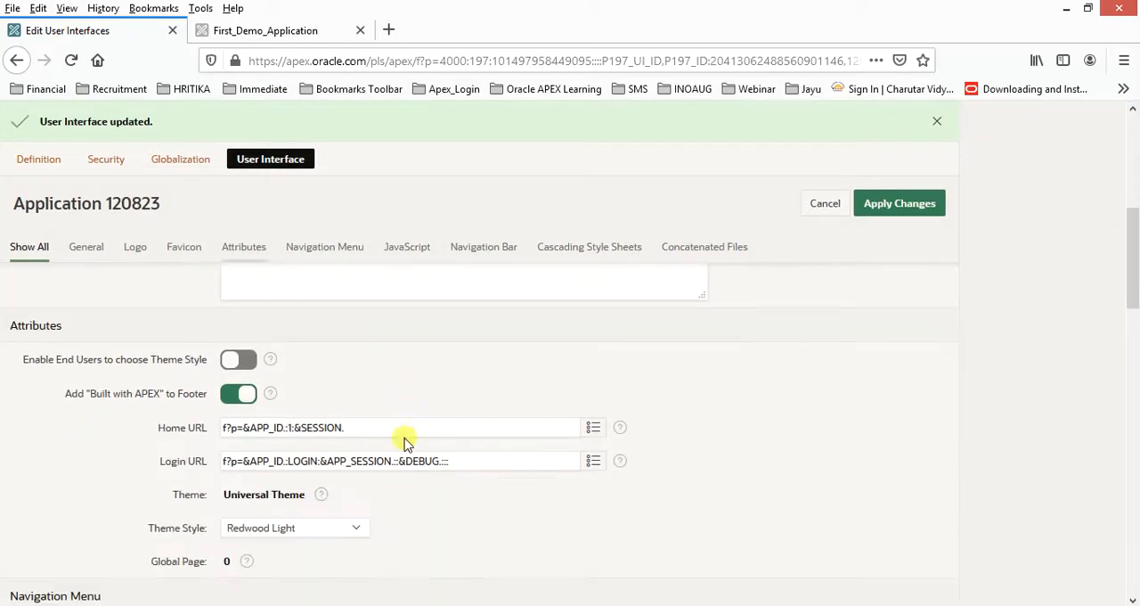
scroll(403, 442, down, 1)
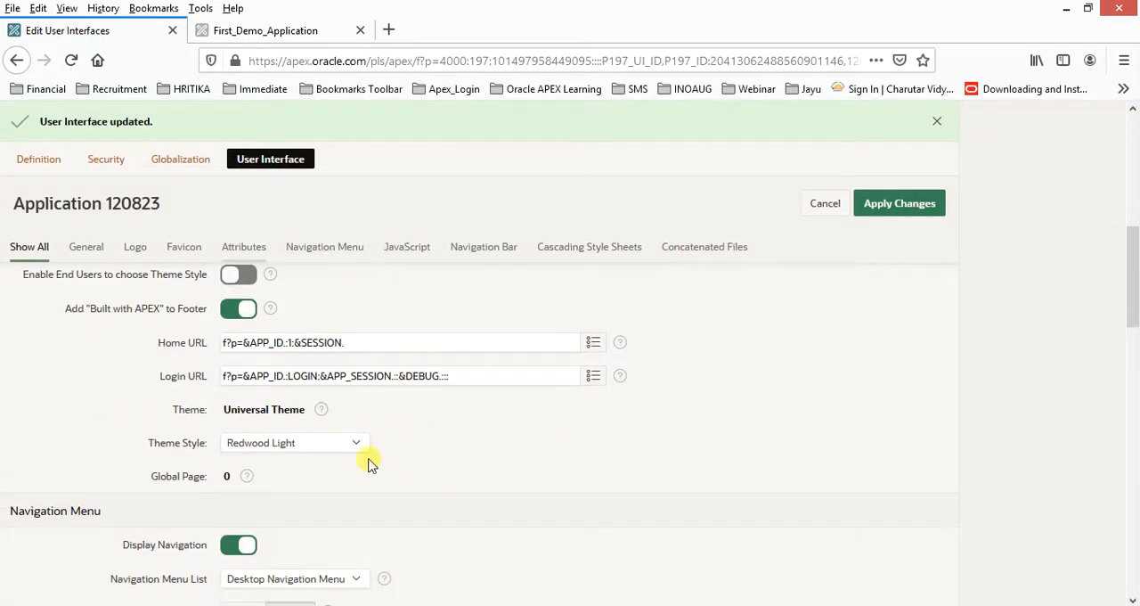
scroll(371, 465, down, 2)
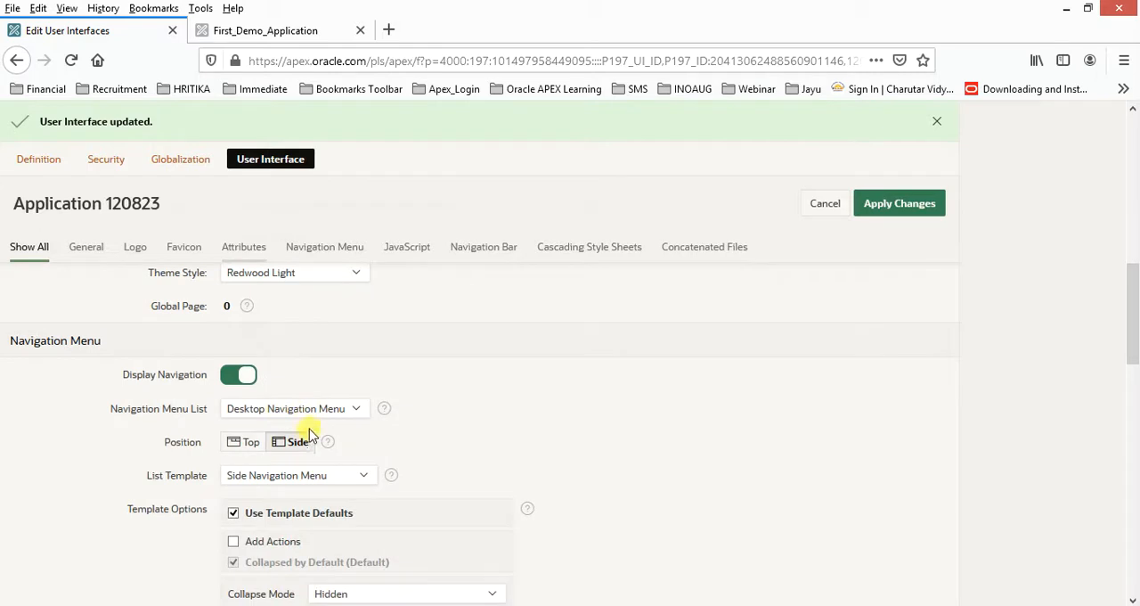
click(273, 411)
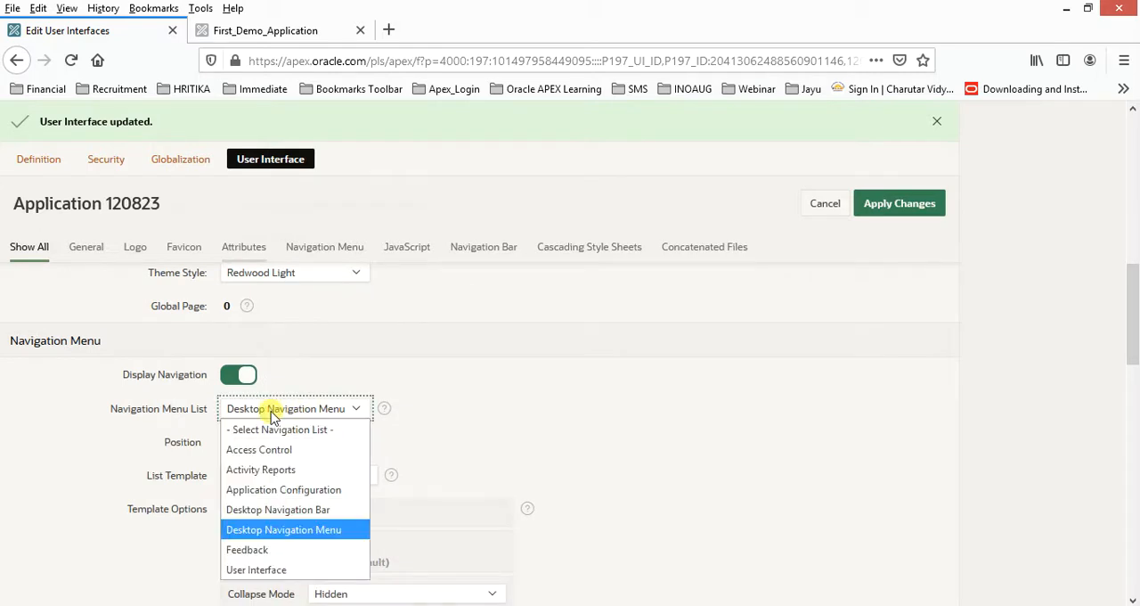
click(271, 416)
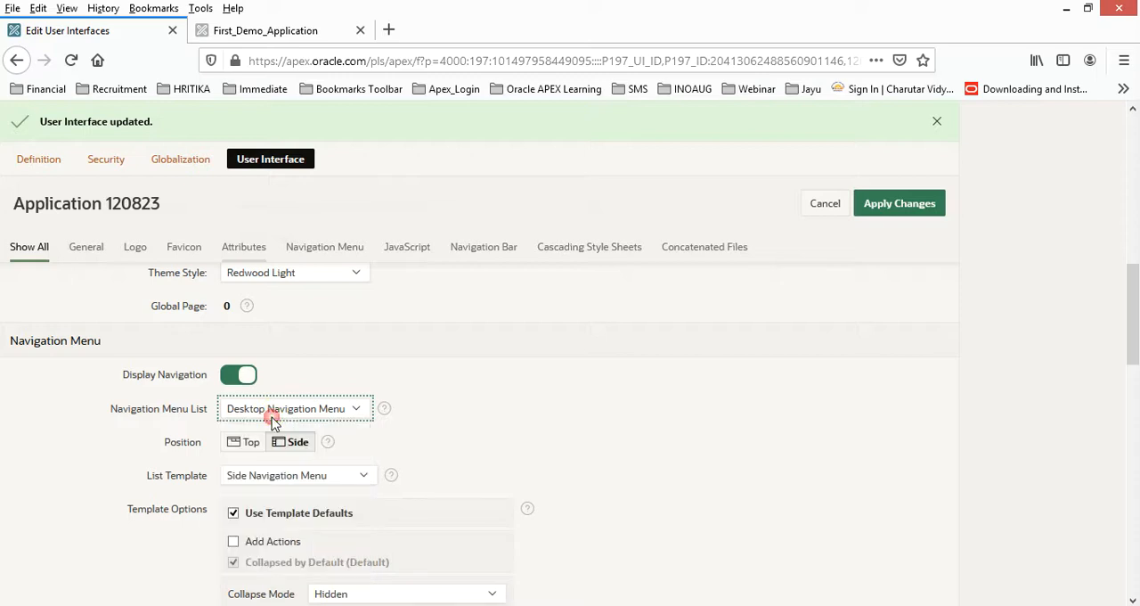
click(227, 374)
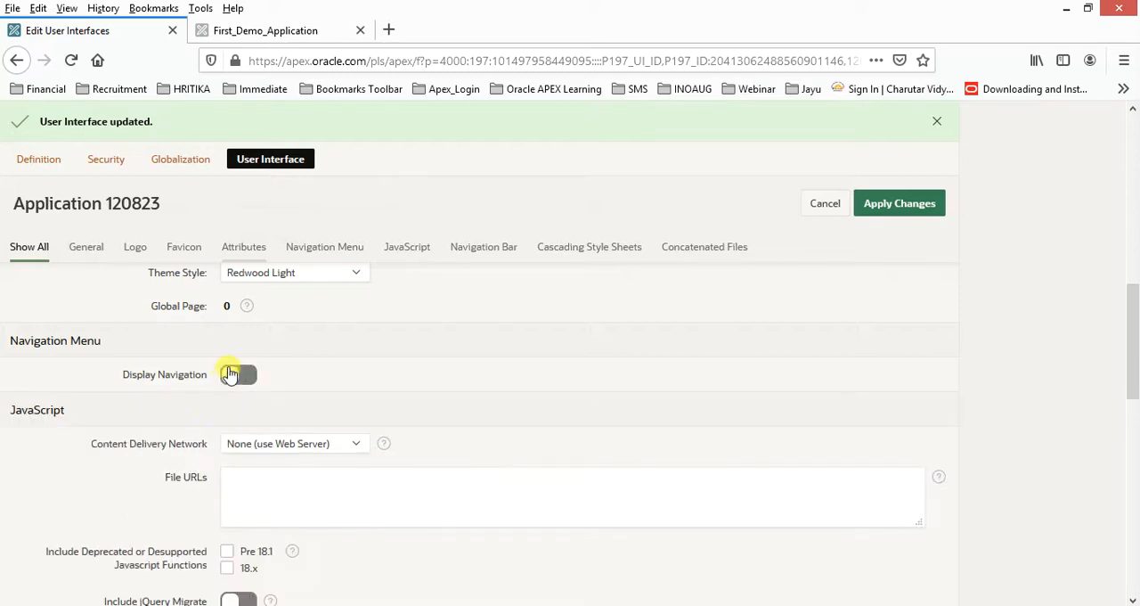
click(901, 210)
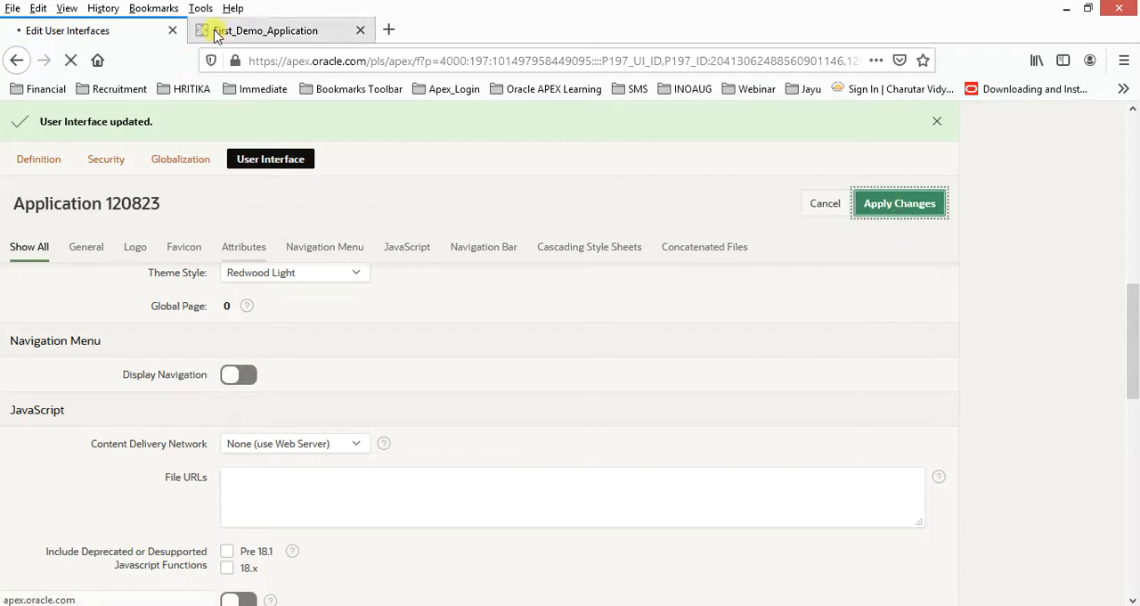
Reload the running application to check its page with navigation turned off.
click(242, 34)
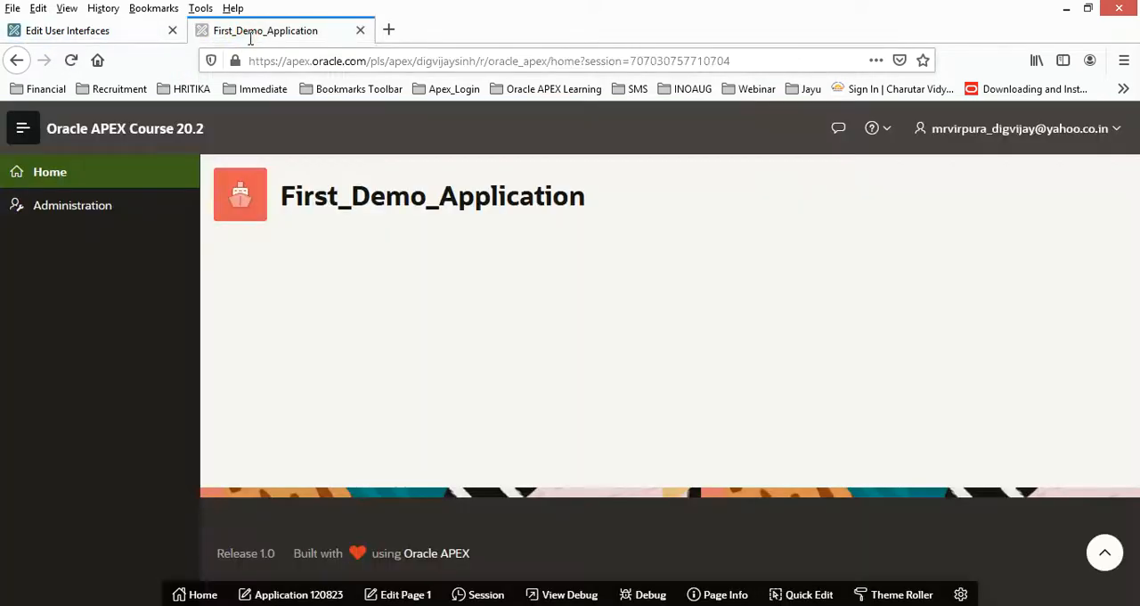
click(251, 60)
key(Return)
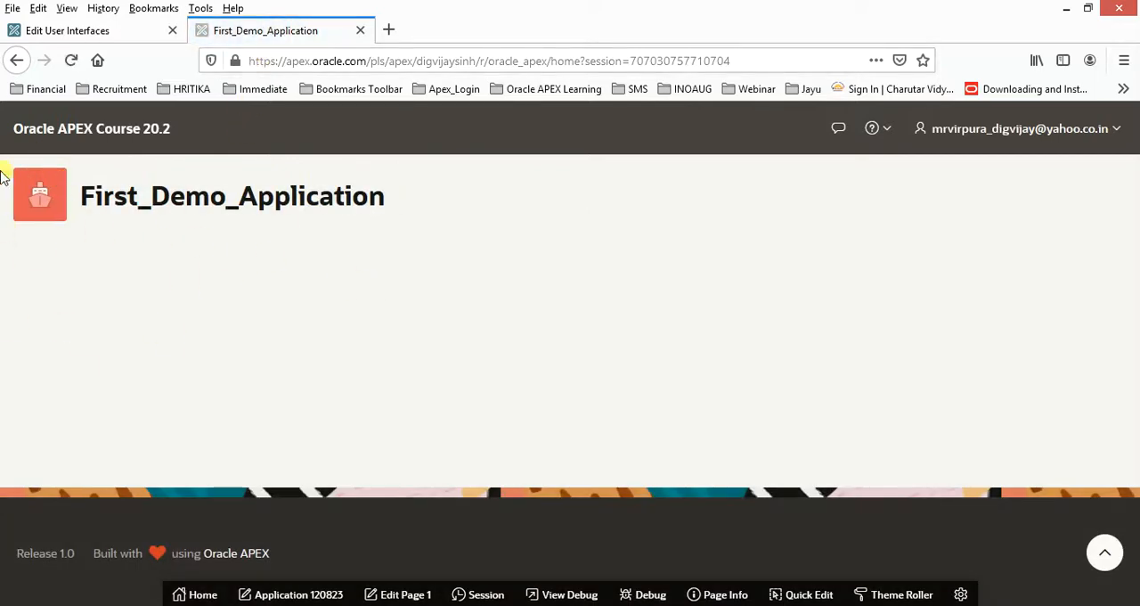
Turn Display Navigation back on in the application's user interface settings and apply the changes.
click(95, 36)
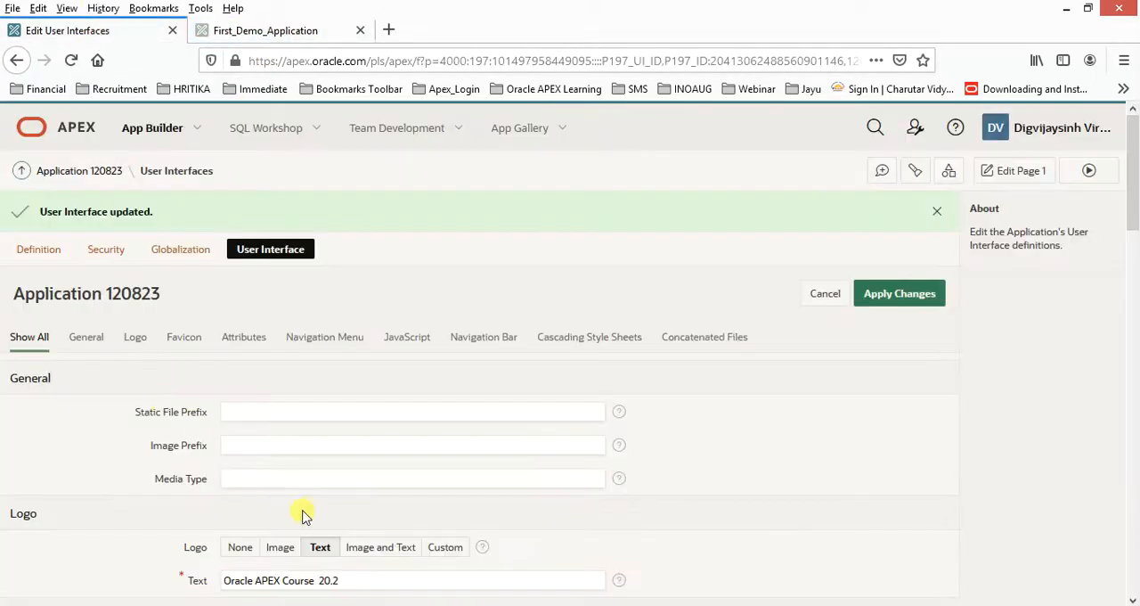
scroll(303, 515, down, 10)
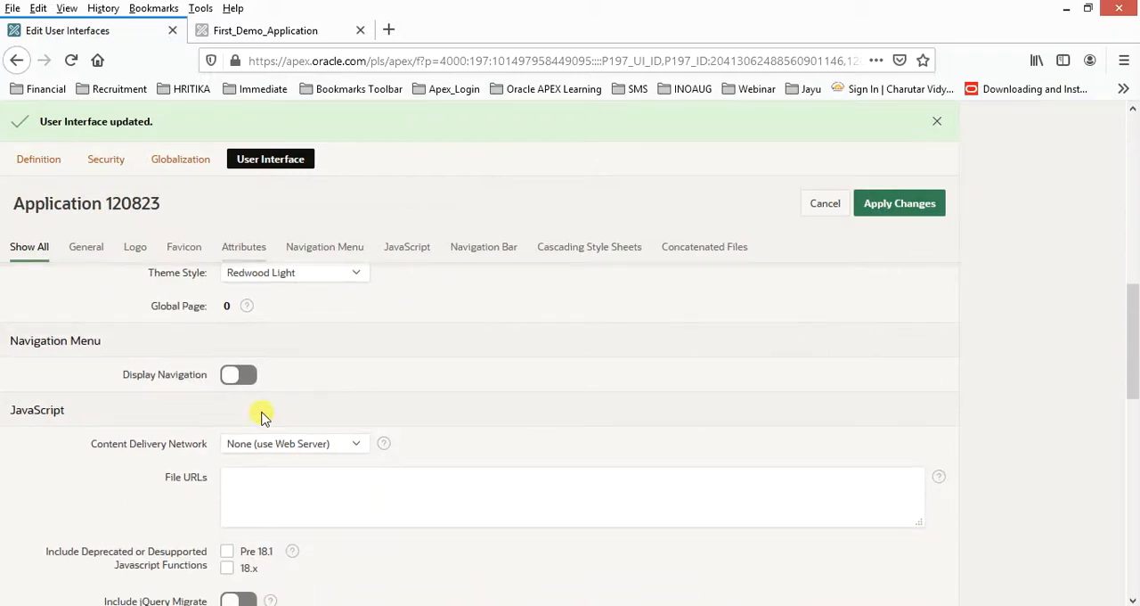
click(248, 376)
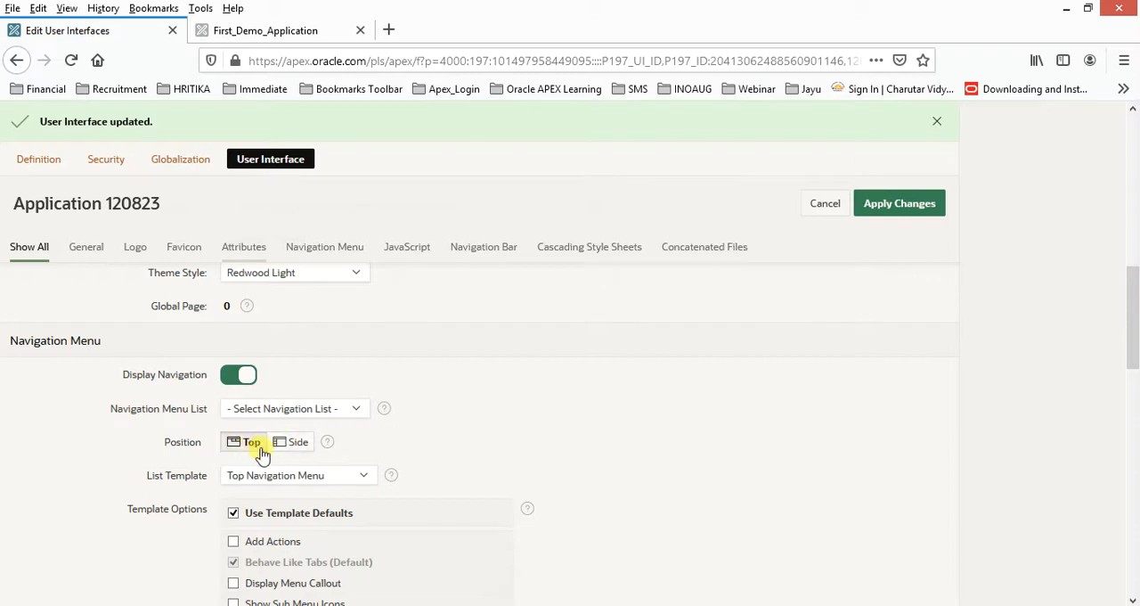
click(875, 205)
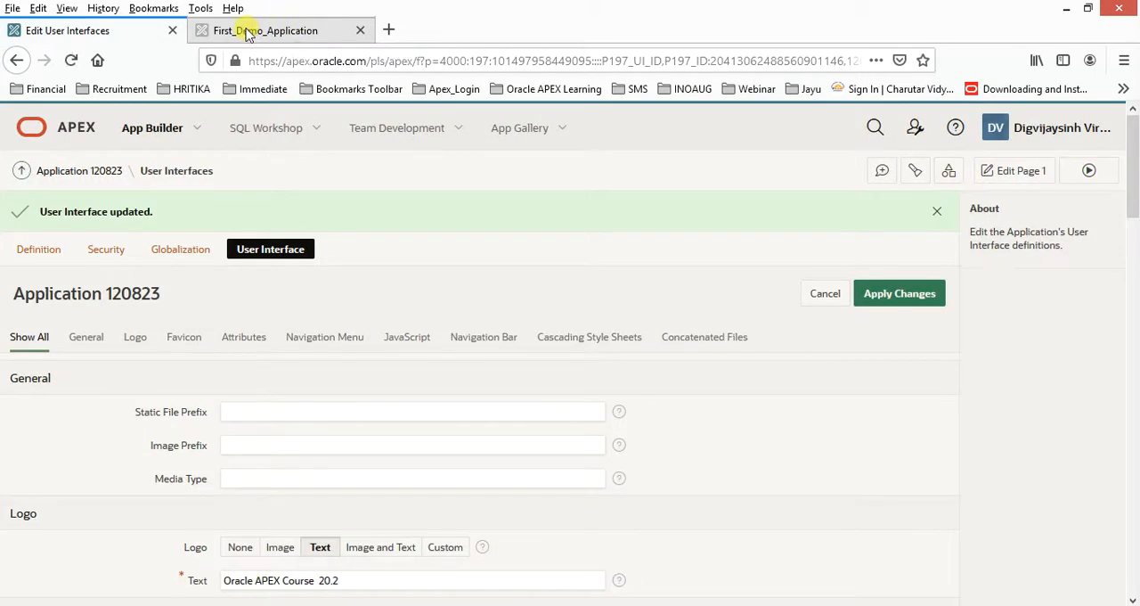
Reload the running application to check its navigation with Display Navigation enabled.
click(247, 32)
click(294, 63)
key(Return)
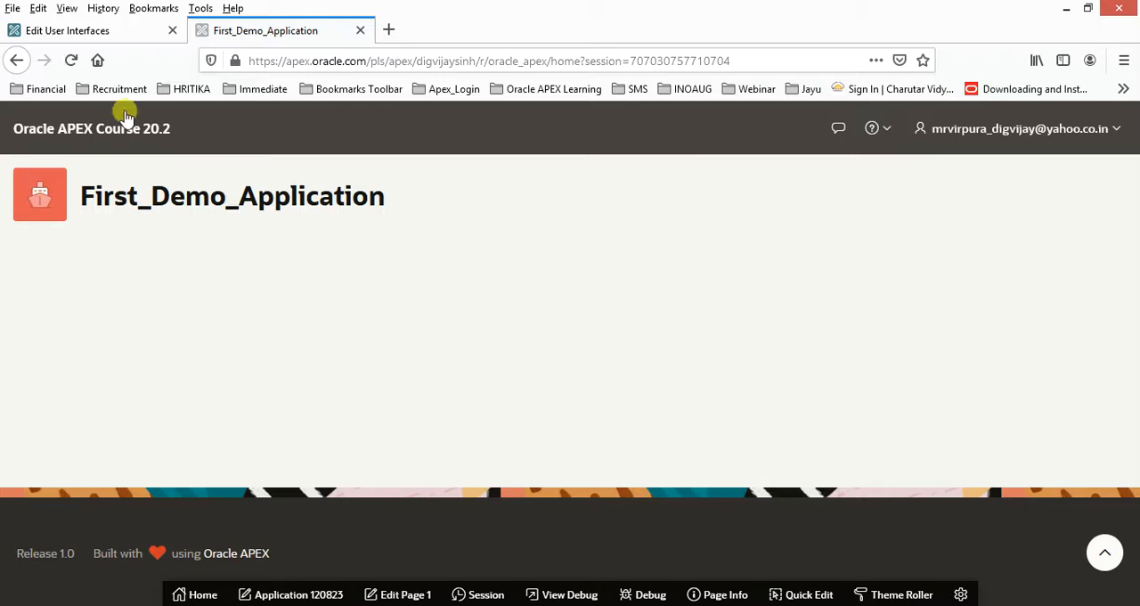
Set the Navigation Menu List to Desktop Navigation Menu, apply the changes and reload the running application.
click(106, 36)
click(898, 293)
scroll(323, 448, down, 5)
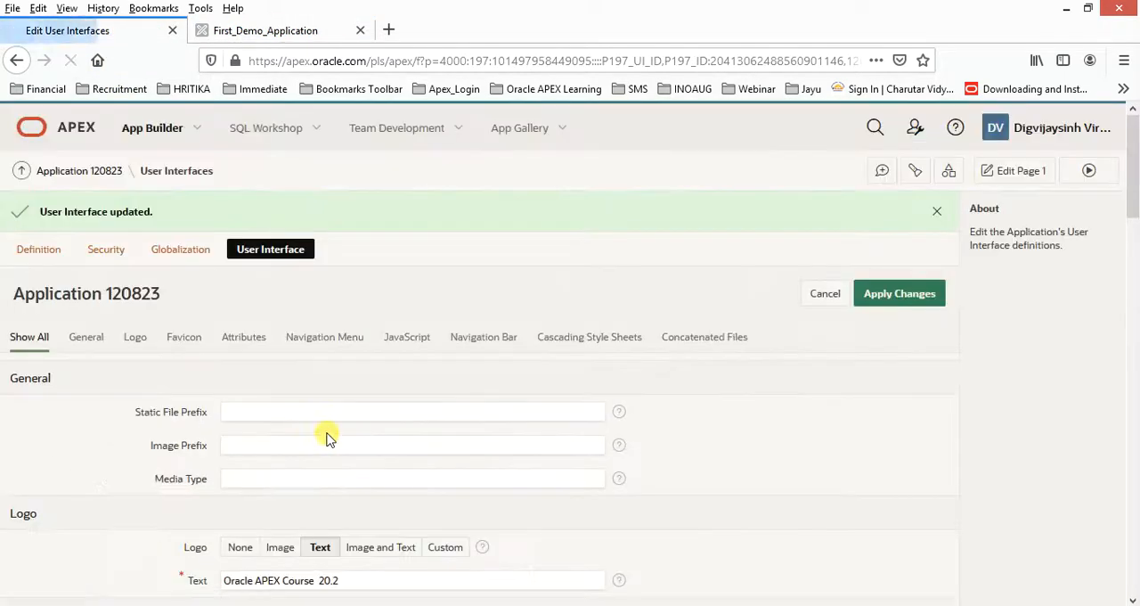
scroll(326, 439, down, 10)
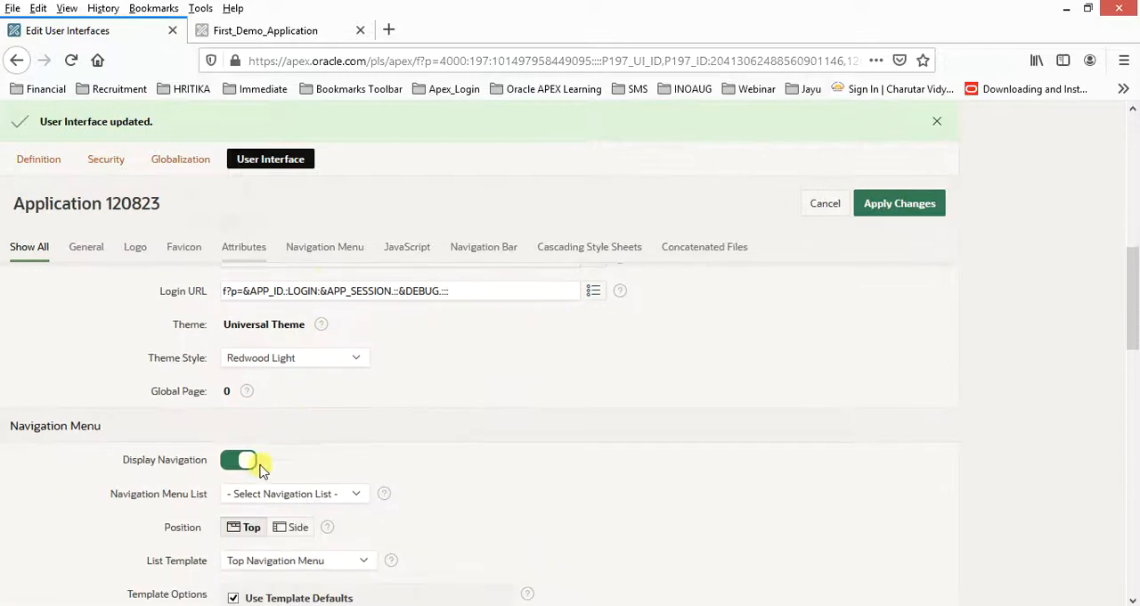
click(276, 499)
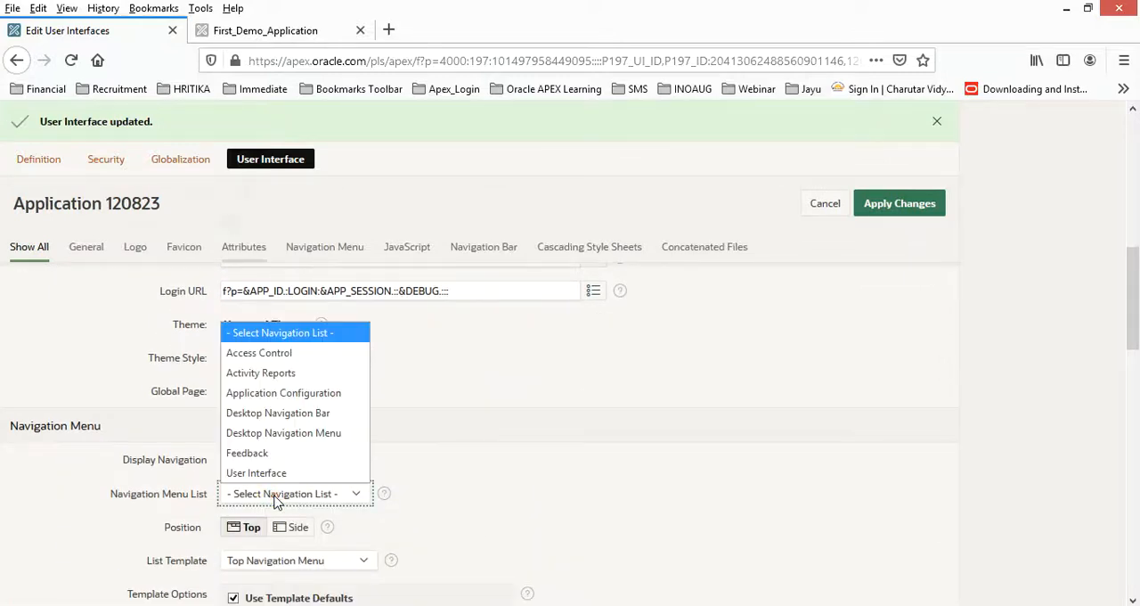
click(298, 434)
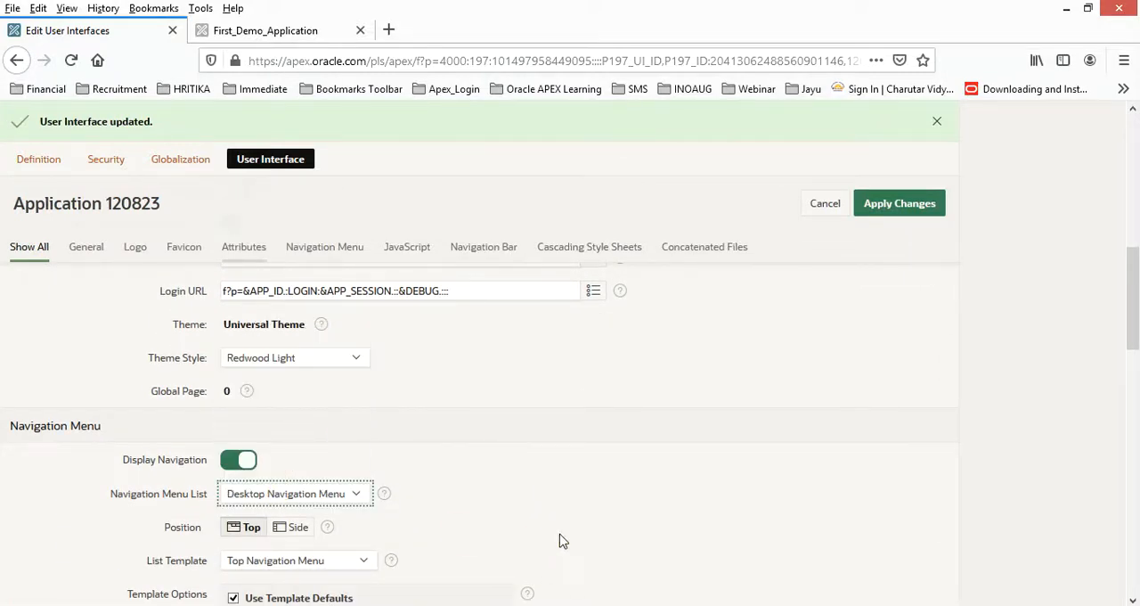
click(871, 207)
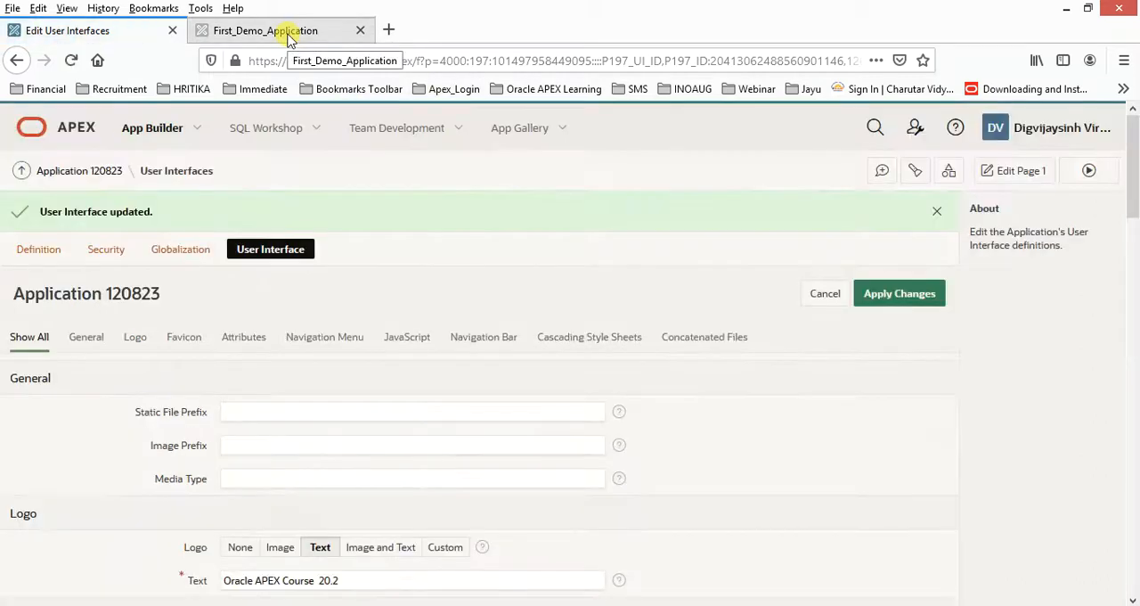
click(289, 39)
key(F5)
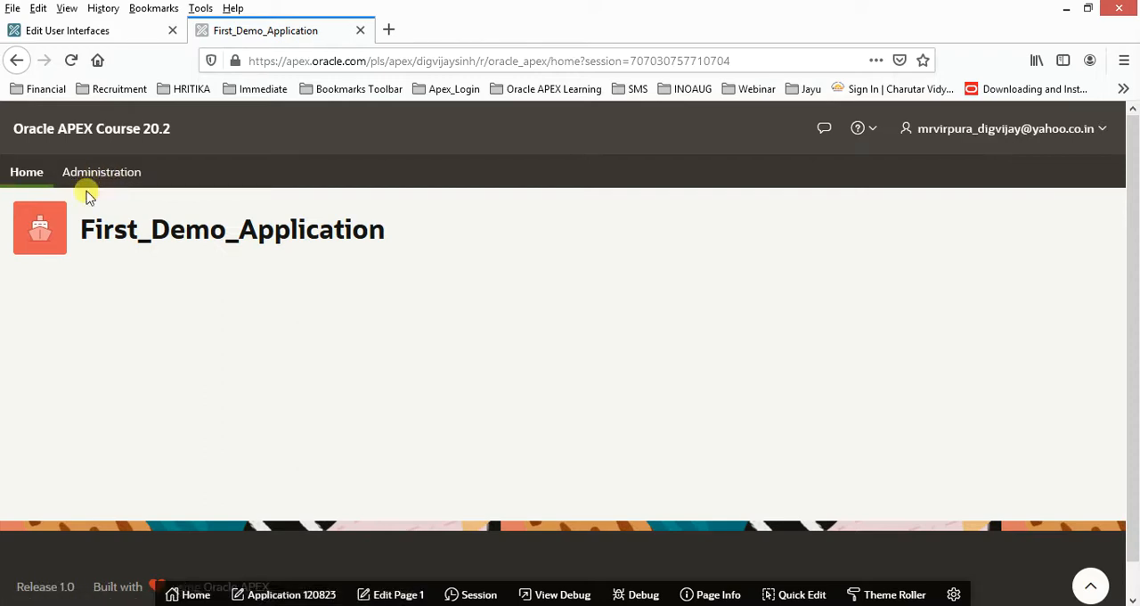
Set the navigation menu position to Side in the user interface settings and apply the changes.
click(92, 34)
scroll(337, 461, down, 6)
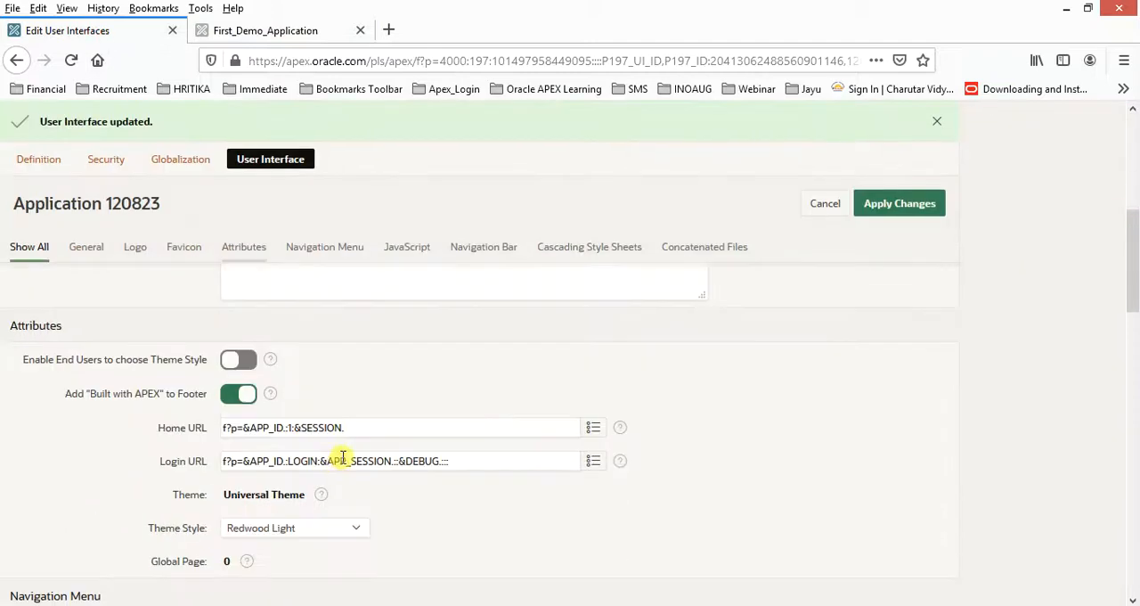
scroll(342, 460, down, 5)
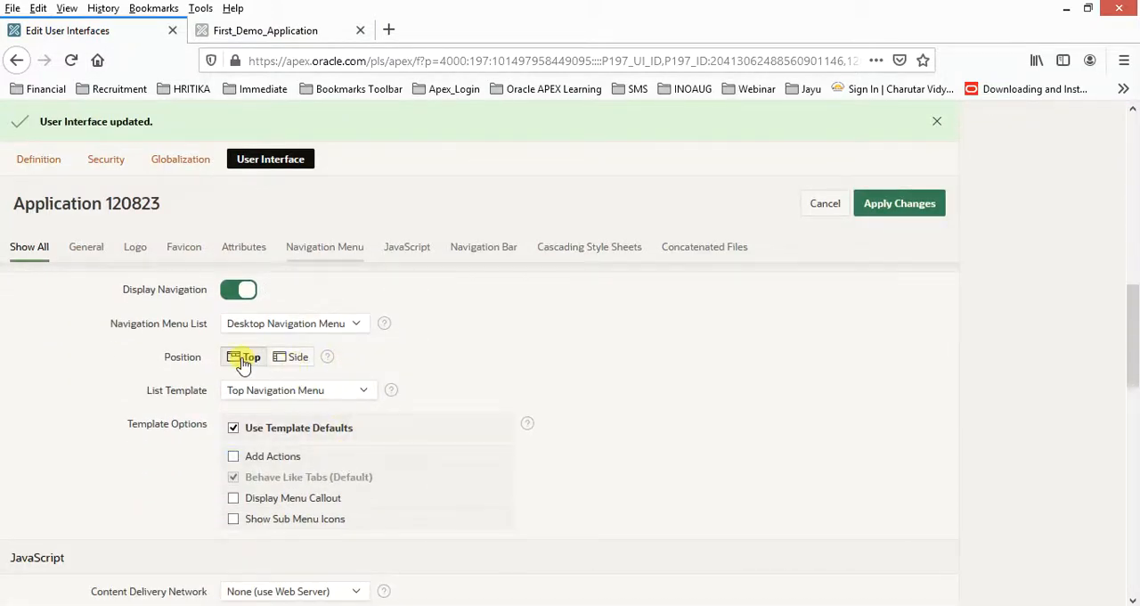
click(293, 357)
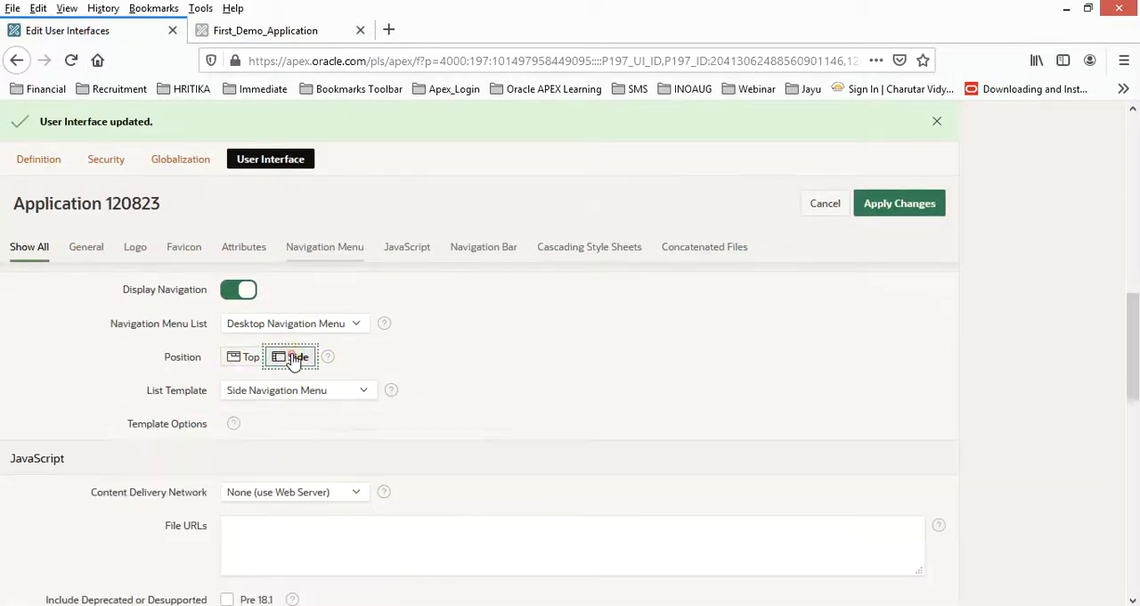
click(888, 208)
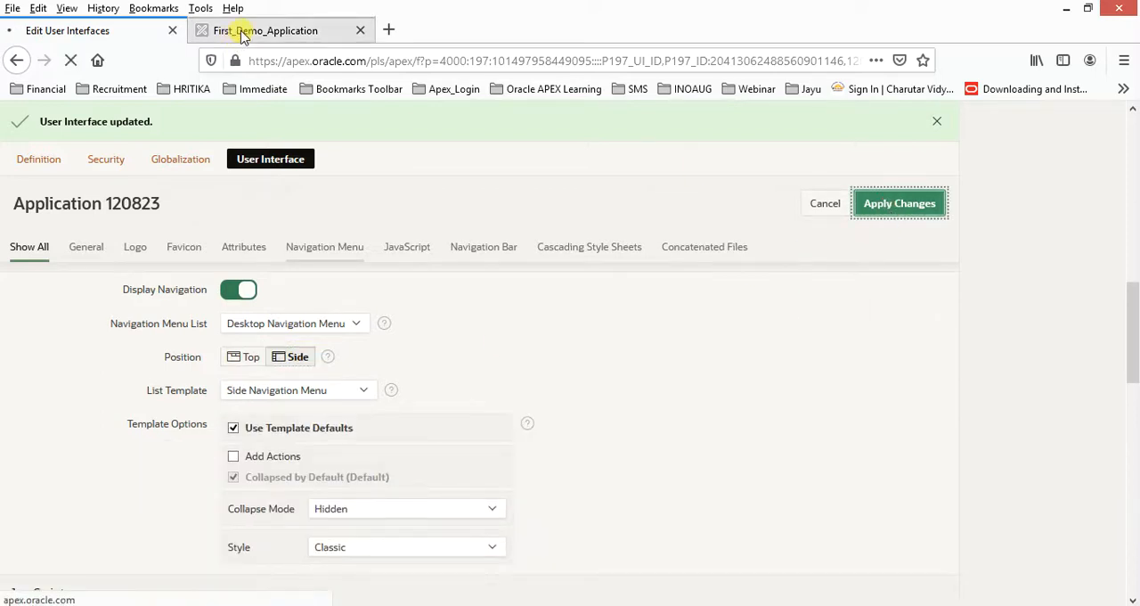
Reload the running application to check the side navigation menu and toggle that menu.
click(240, 36)
click(251, 60)
key(Return)
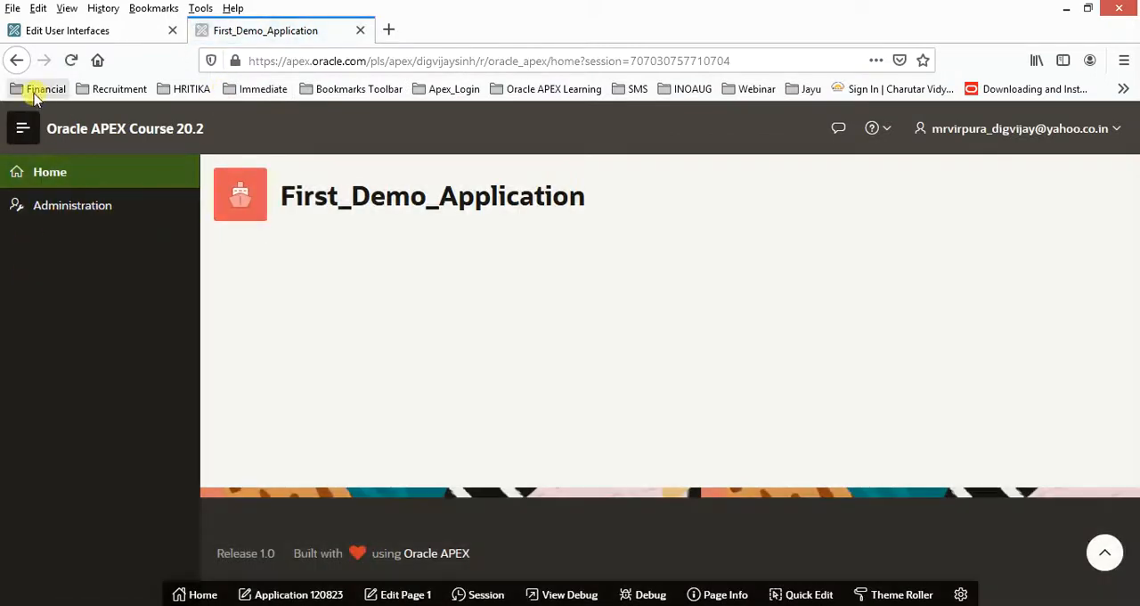
click(24, 130)
Look over the remaining user interface settings, including JavaScript, Navigation Bar, Cascading Style Sheets and Concatenated Files, and review the General and Logo settings.
click(105, 32)
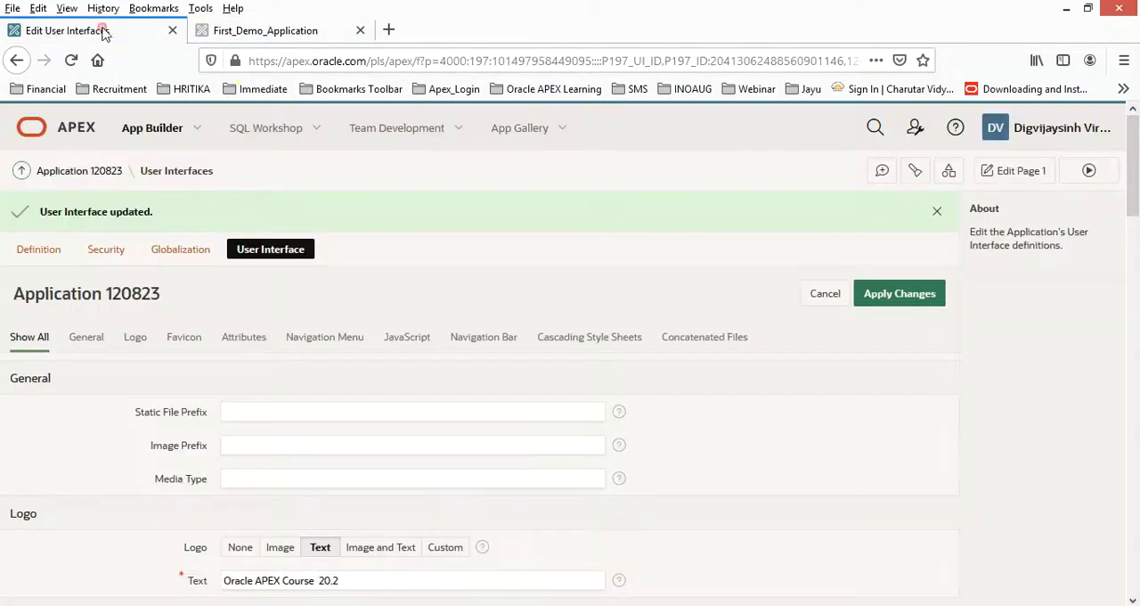
scroll(452, 320, down, 6)
scroll(455, 329, down, 4)
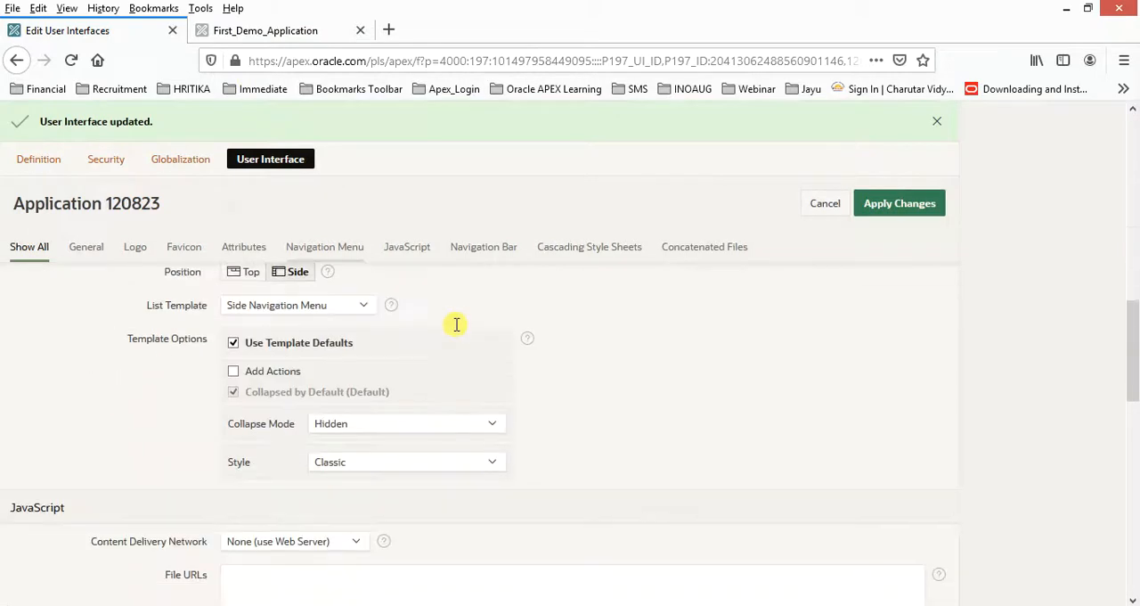
scroll(452, 348, down, 2)
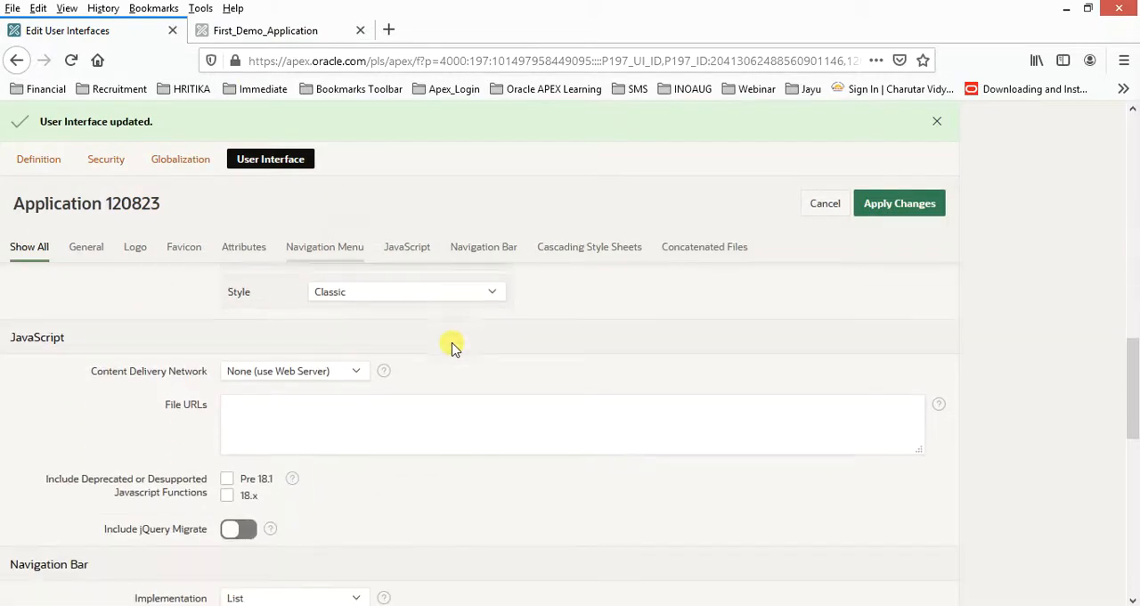
scroll(468, 472, down, 3)
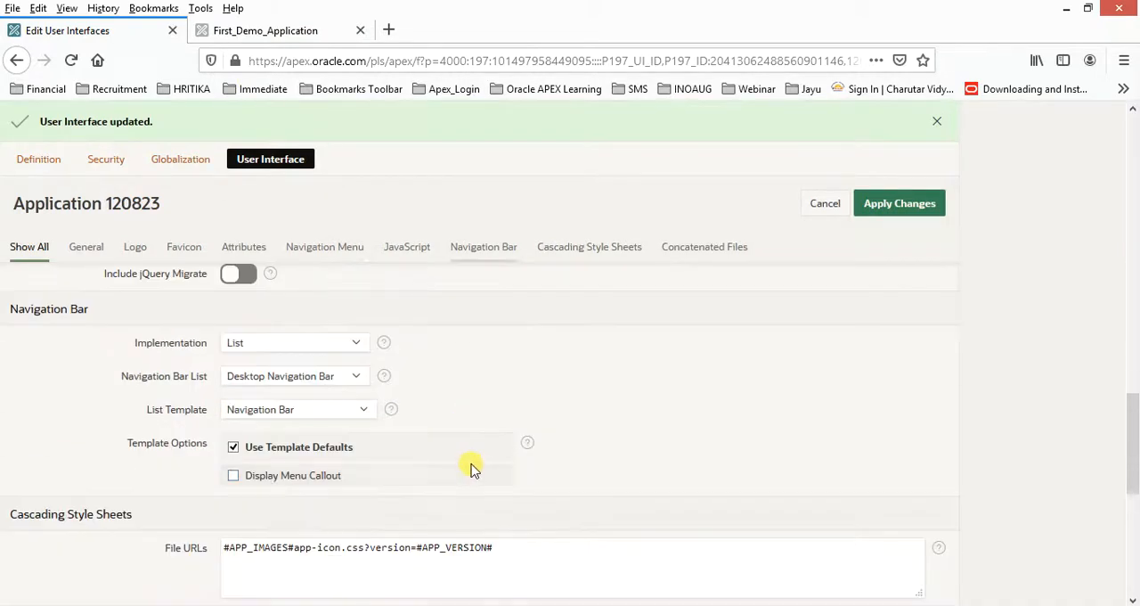
scroll(471, 453, down, 2)
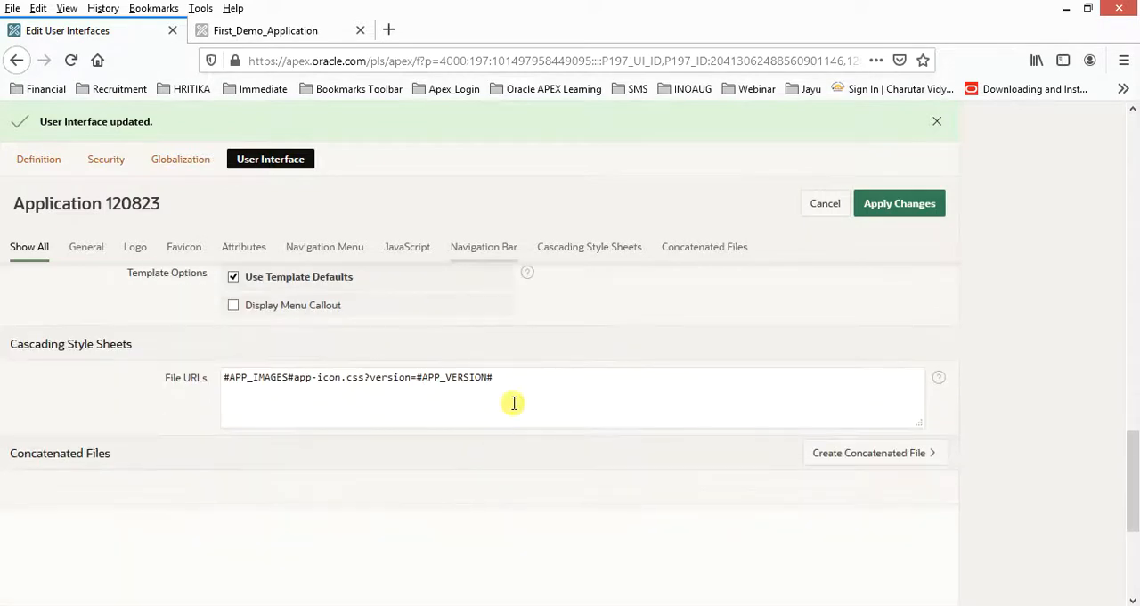
scroll(526, 450, up, 10)
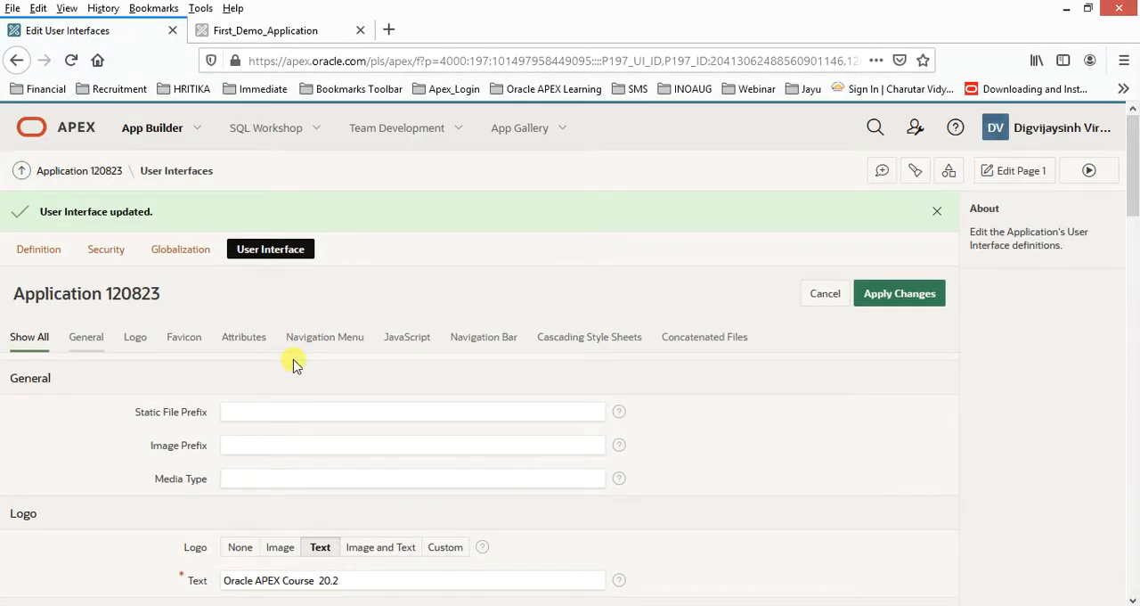
scroll(302, 367, down, 1)
scroll(312, 372, down, 2)
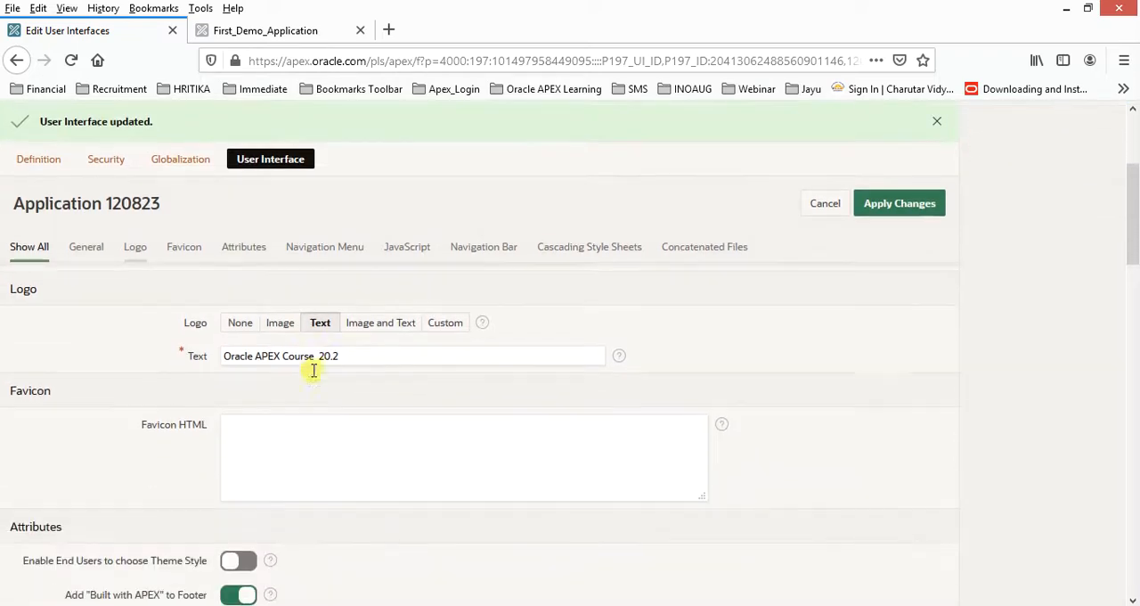
scroll(316, 372, down, 1)
scroll(316, 373, up, 2)
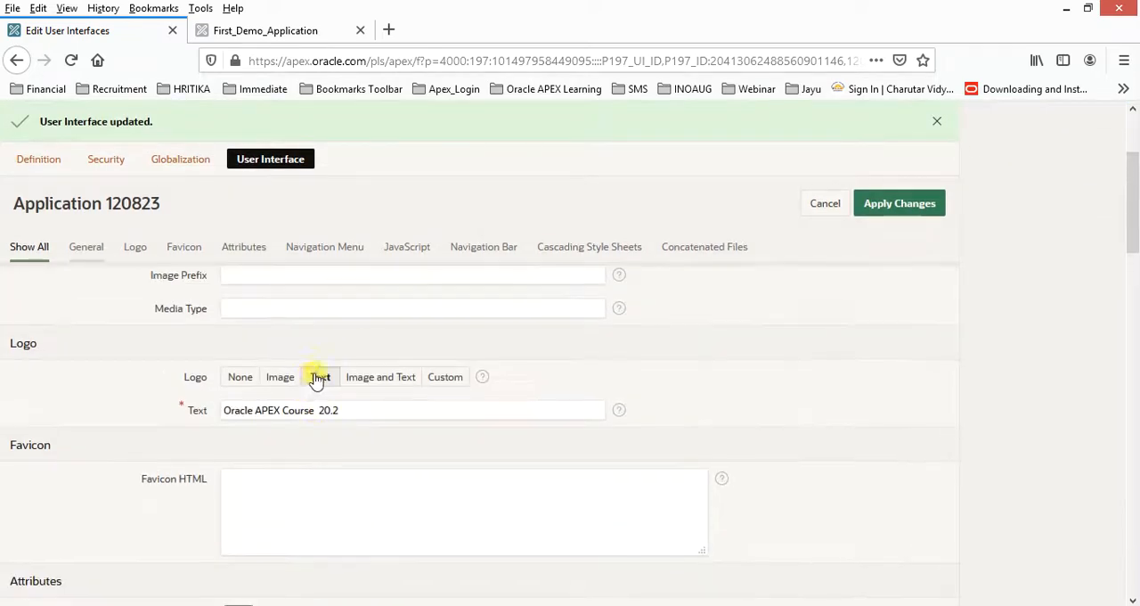
click(268, 307)
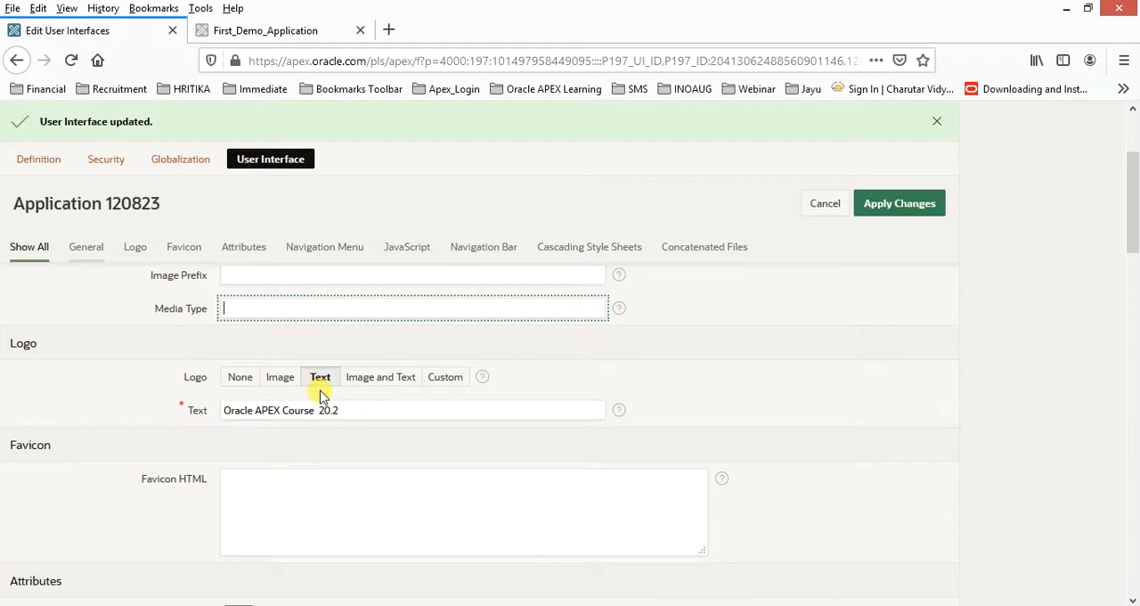
scroll(334, 392, up, 1)
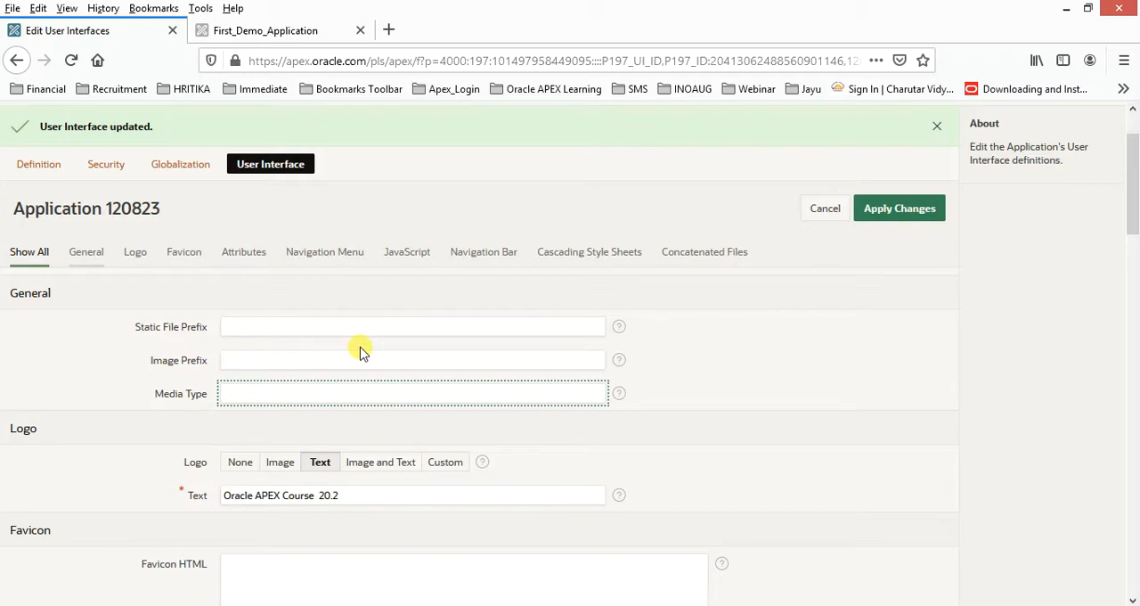
scroll(360, 352, up, 1)
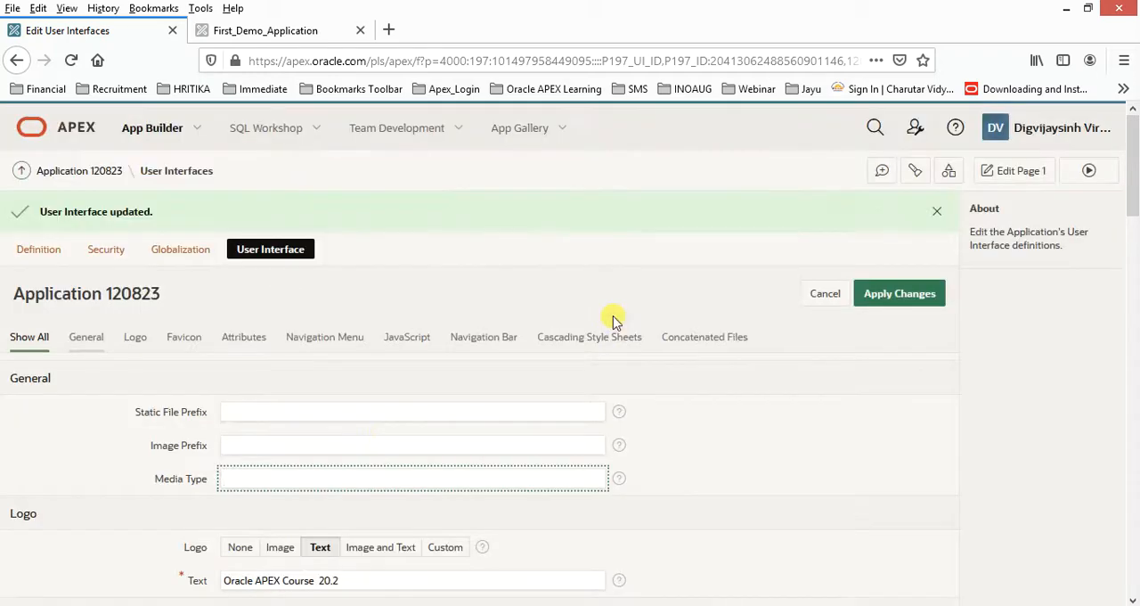
Open the application's Static Application Files from Shared Components.
click(948, 176)
click(953, 174)
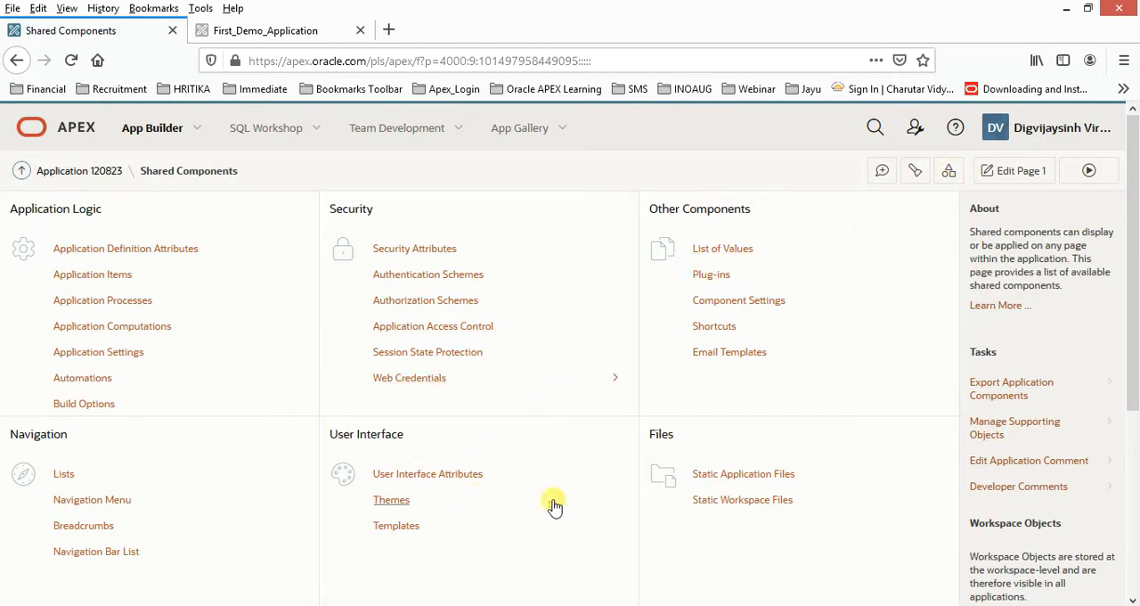
click(748, 474)
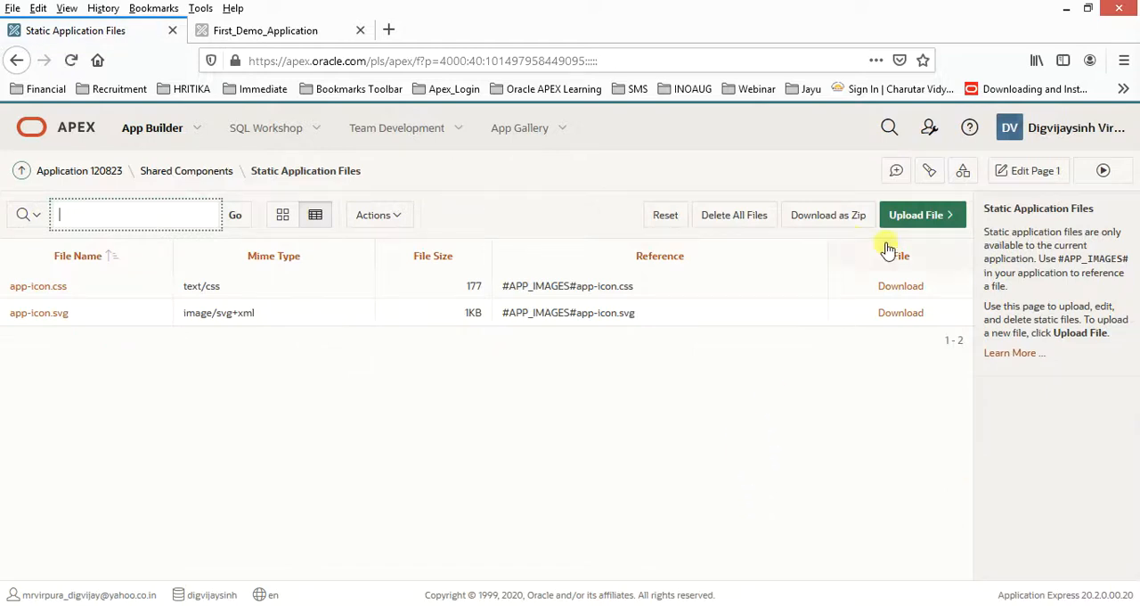
Start a static application file upload and choose mickey.jpg from the Shopping site videos folder on the Desktop.
click(917, 220)
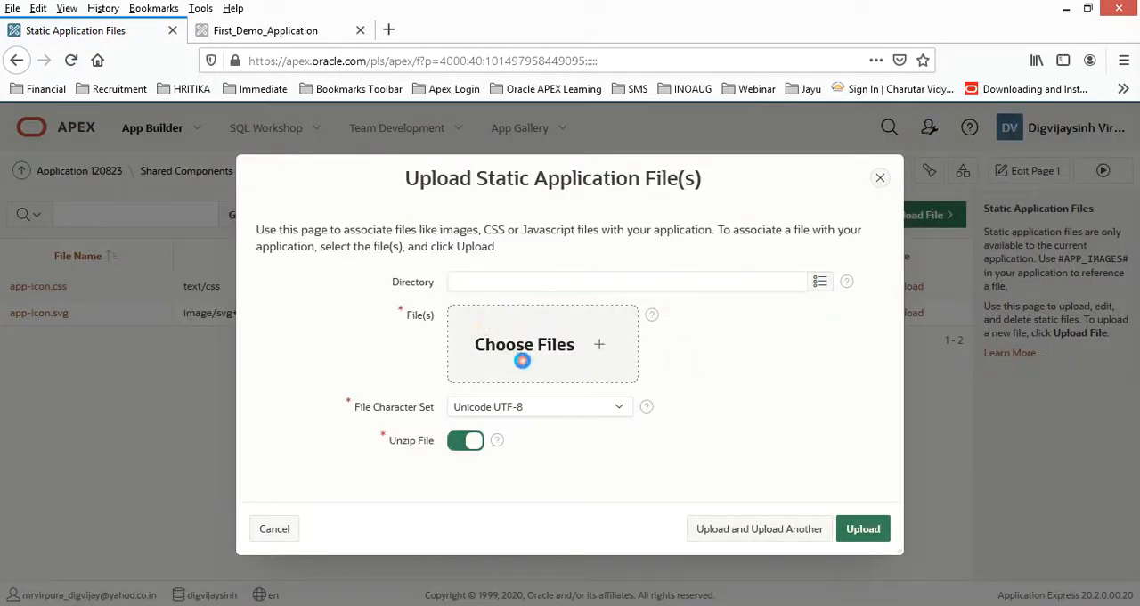
click(515, 354)
click(69, 117)
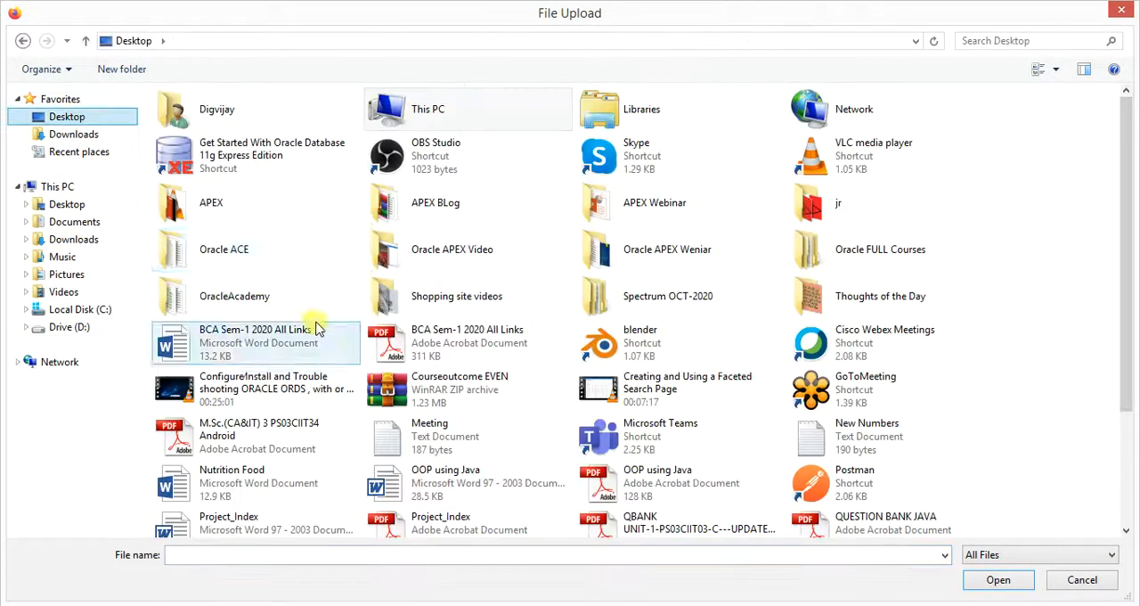
double_click(446, 307)
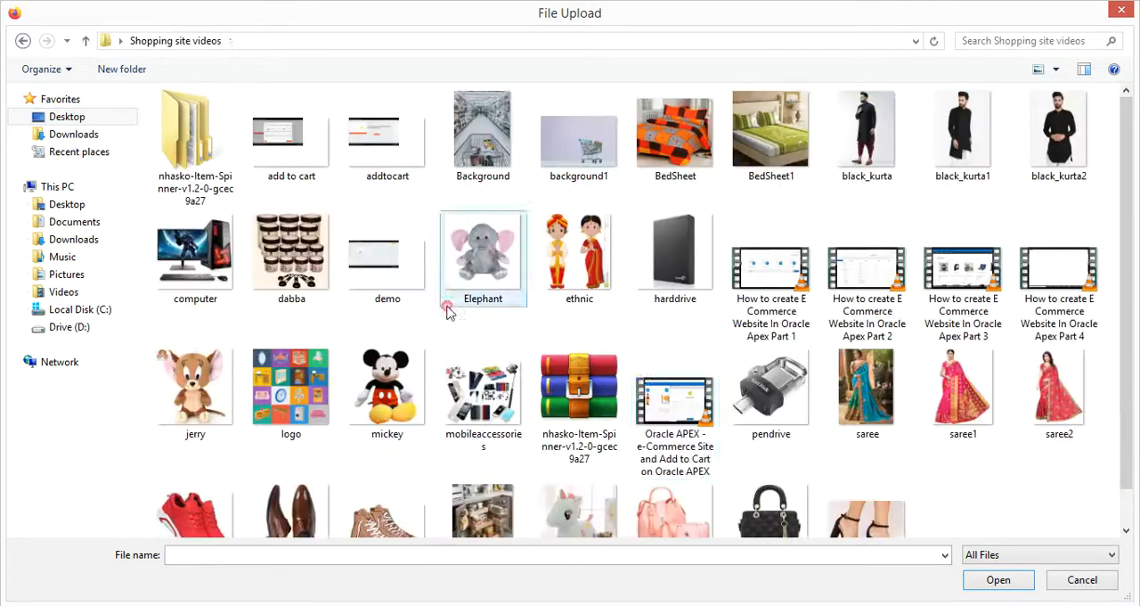
double_click(402, 392)
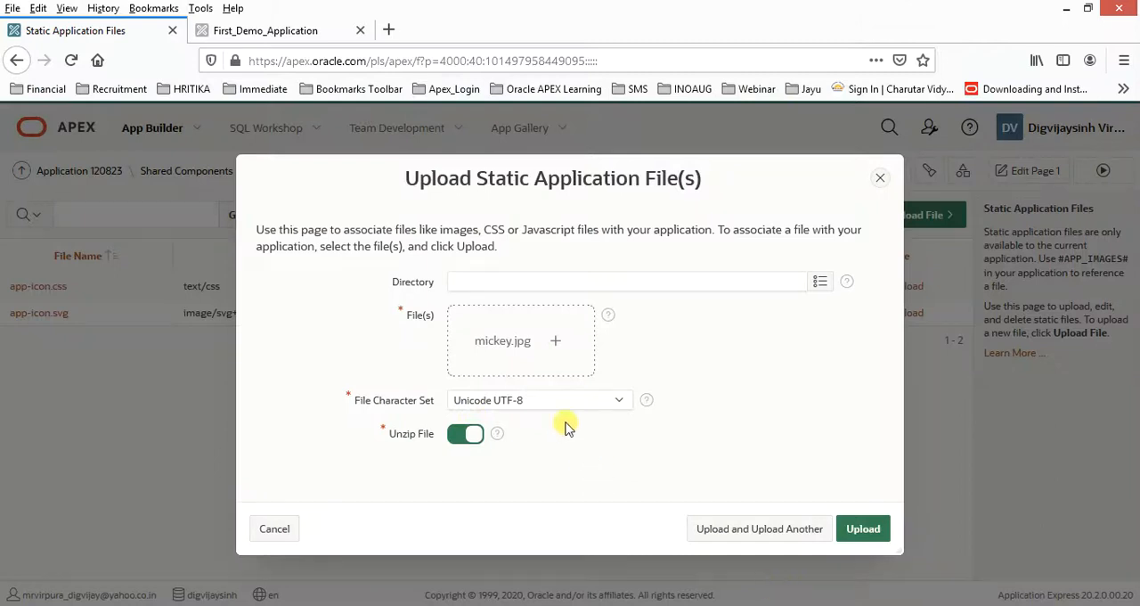
Upload mickey.jpg as a static application file and copy its reference, #APP_IMAGES#mickey.jpg.
click(863, 531)
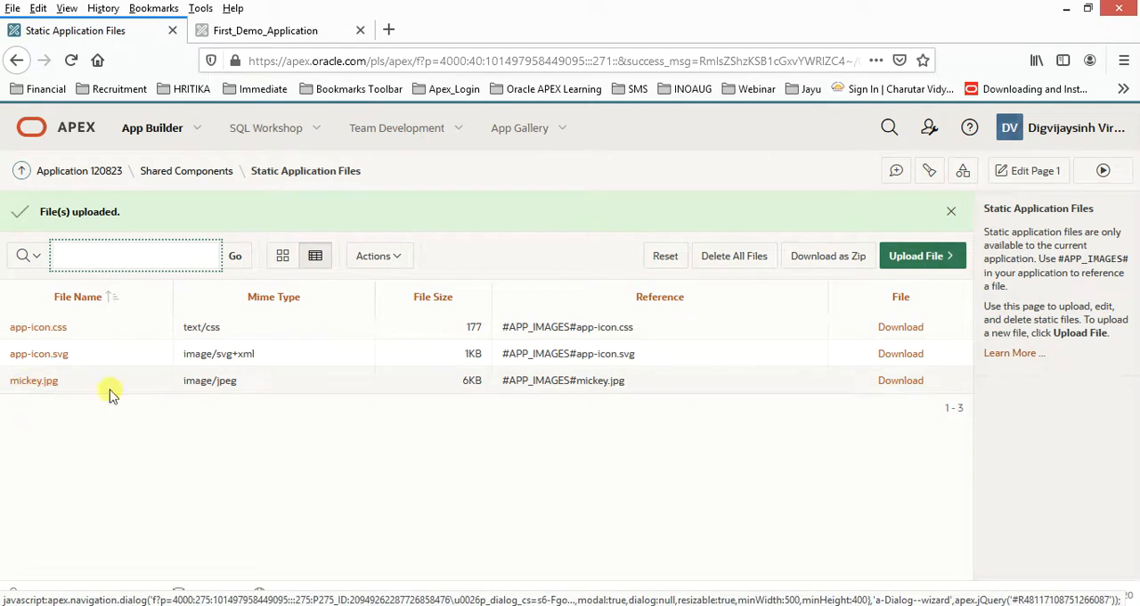
drag(575, 374, 501, 383)
key(ctrl+c)
In the application's User Interface properties, set the logo to Image with the URL #APP_IMAGES#mickey.jpg and apply the changes.
click(94, 171)
click(893, 210)
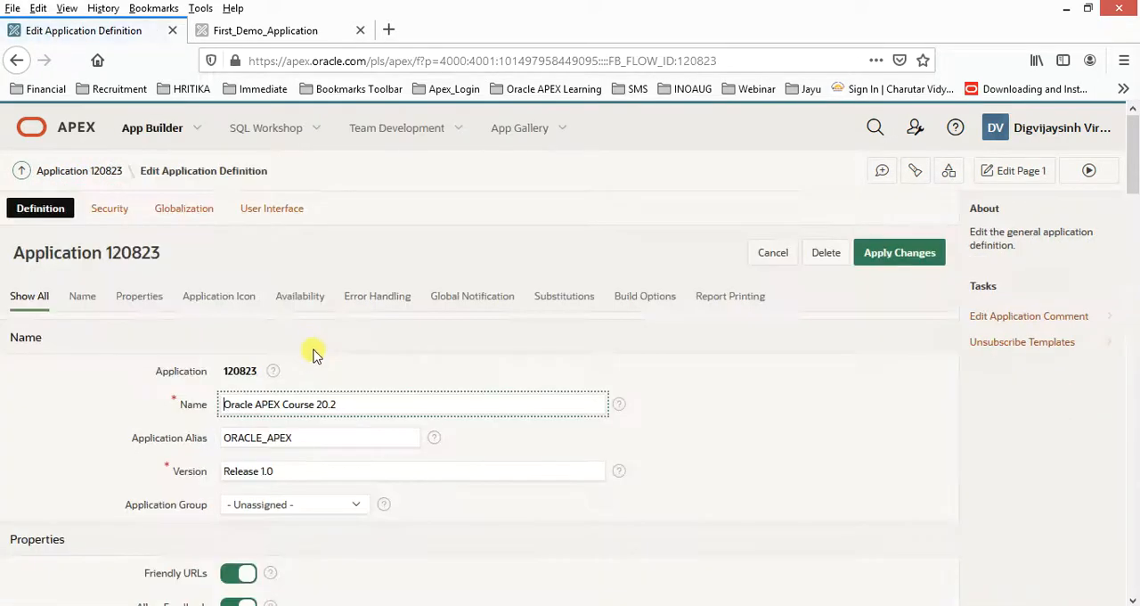
scroll(321, 361, down, 3)
scroll(328, 371, up, 3)
click(267, 212)
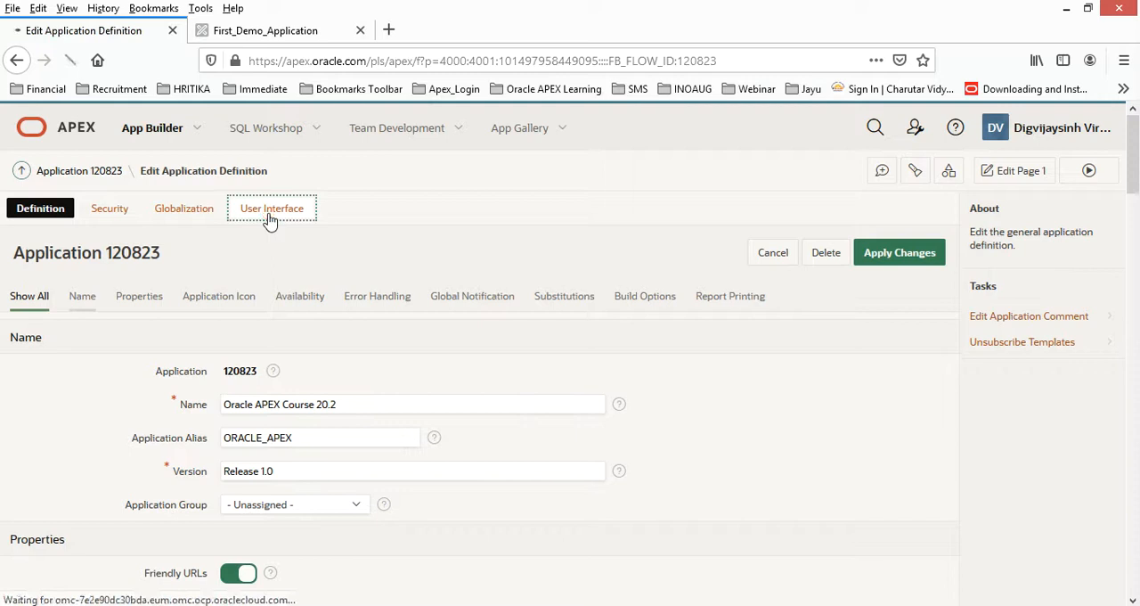
scroll(386, 412, down, 3)
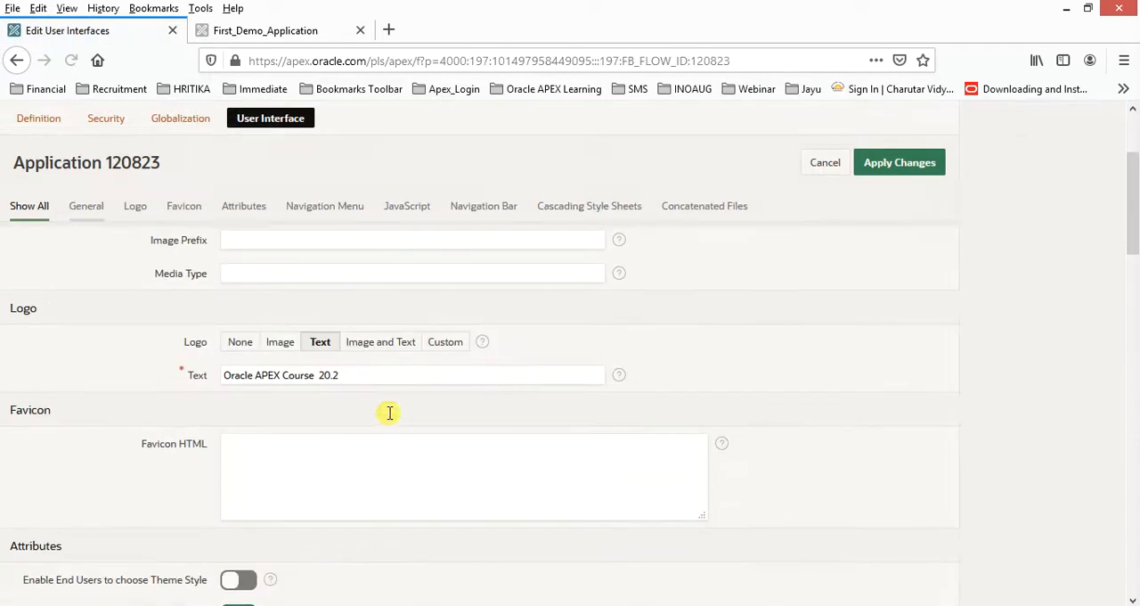
click(281, 335)
click(306, 369)
key(ctrl+v)
click(885, 170)
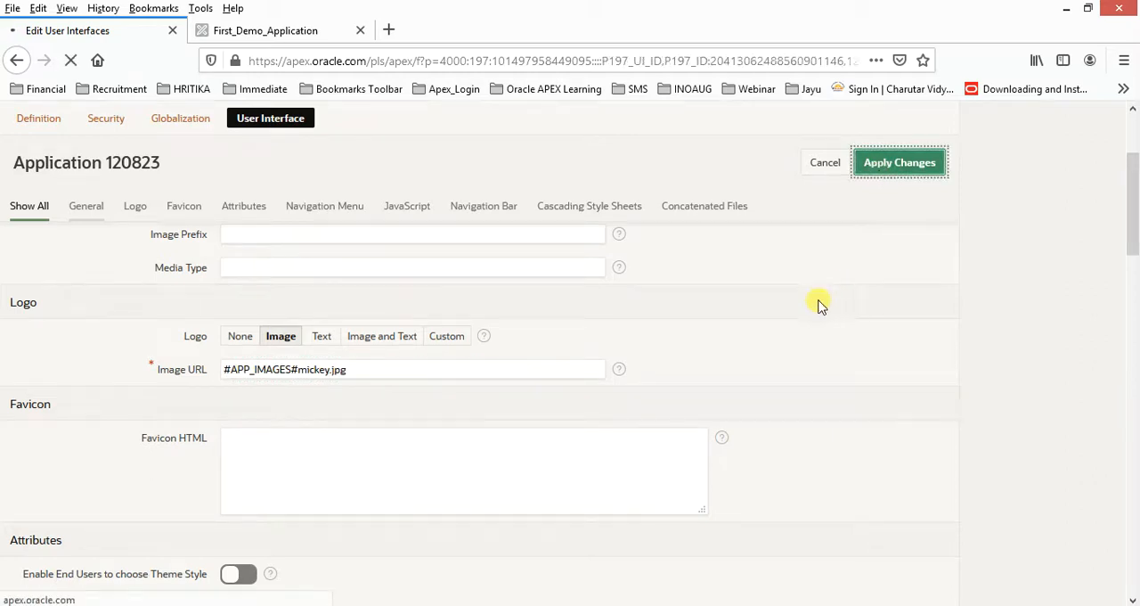
Reload the running application to check the logo in its header, and close the application's browser tab.
click(278, 34)
click(288, 60)
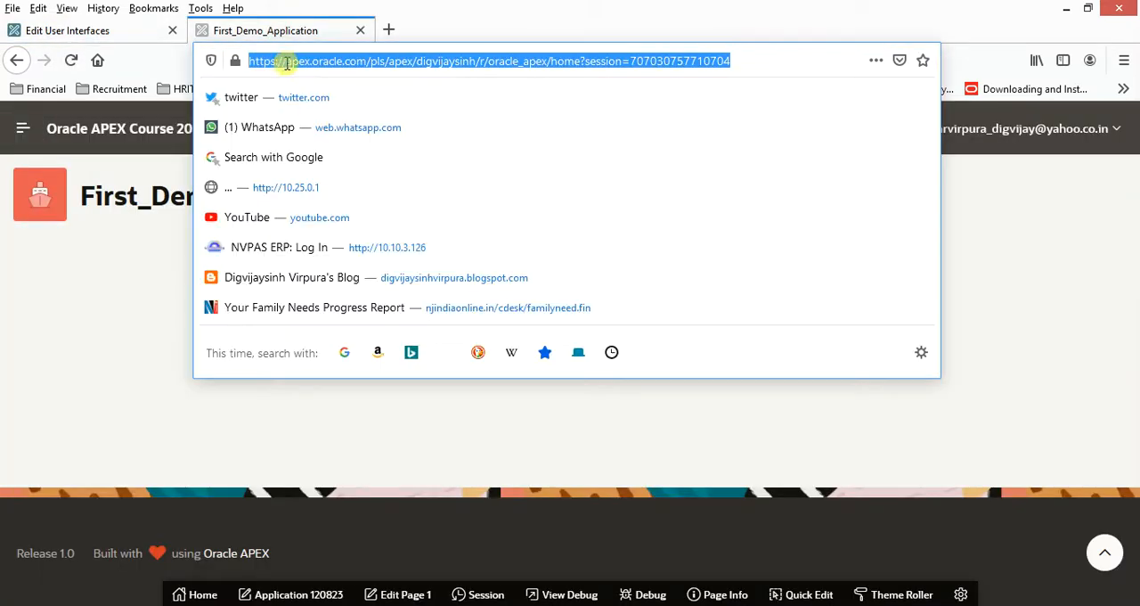
key(Return)
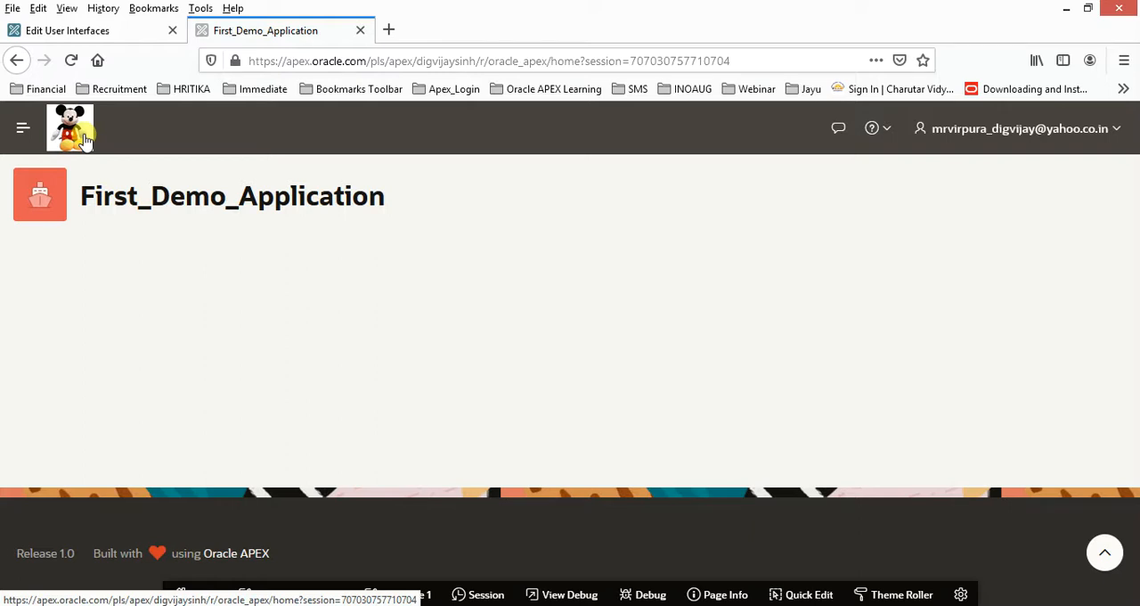
key(ctrl+w)
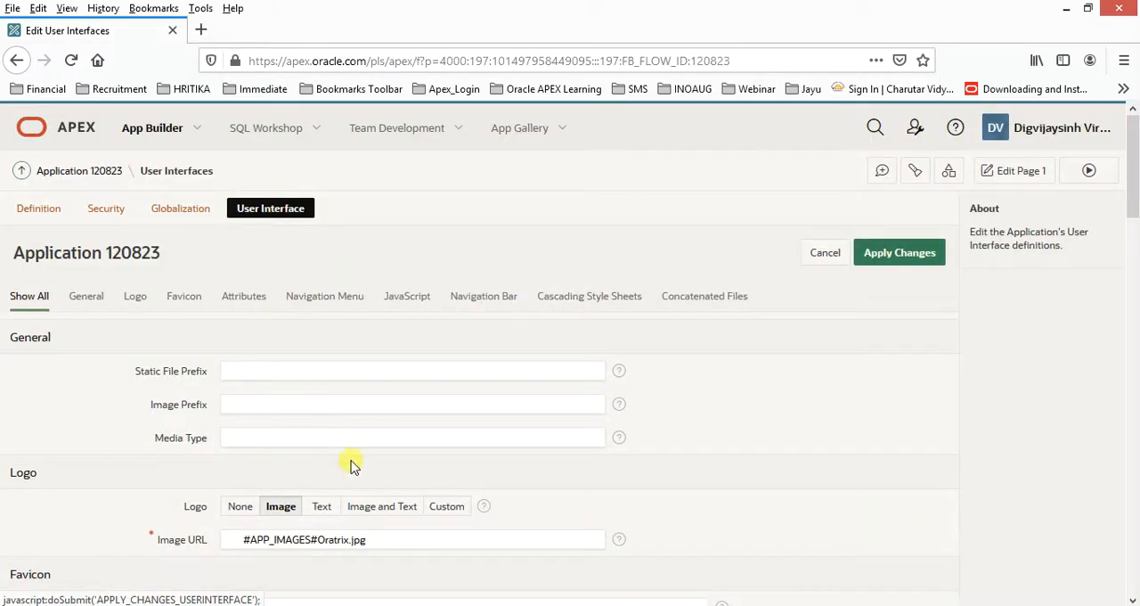
Clear the logo's Image URL in the User Interface settings.
drag(392, 537, 178, 528)
key(BackSpace)
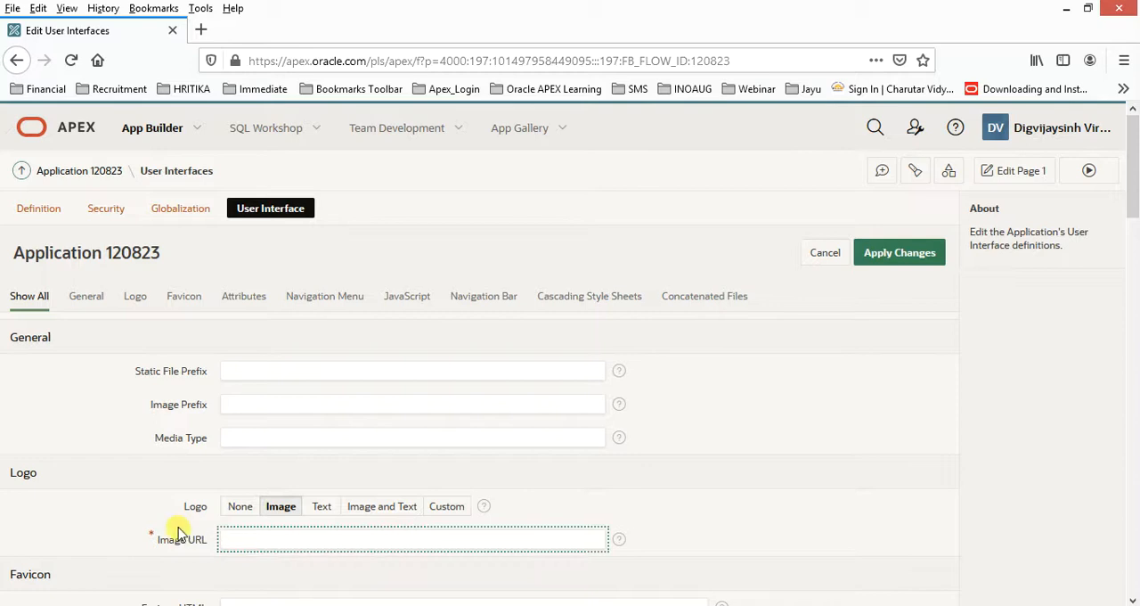
Upload Oratrix.jpg from the Desktop to the Static Application Files in Shared Components and copy its reference, #APP_IMAGES#Oratrix.jpg.
click(951, 173)
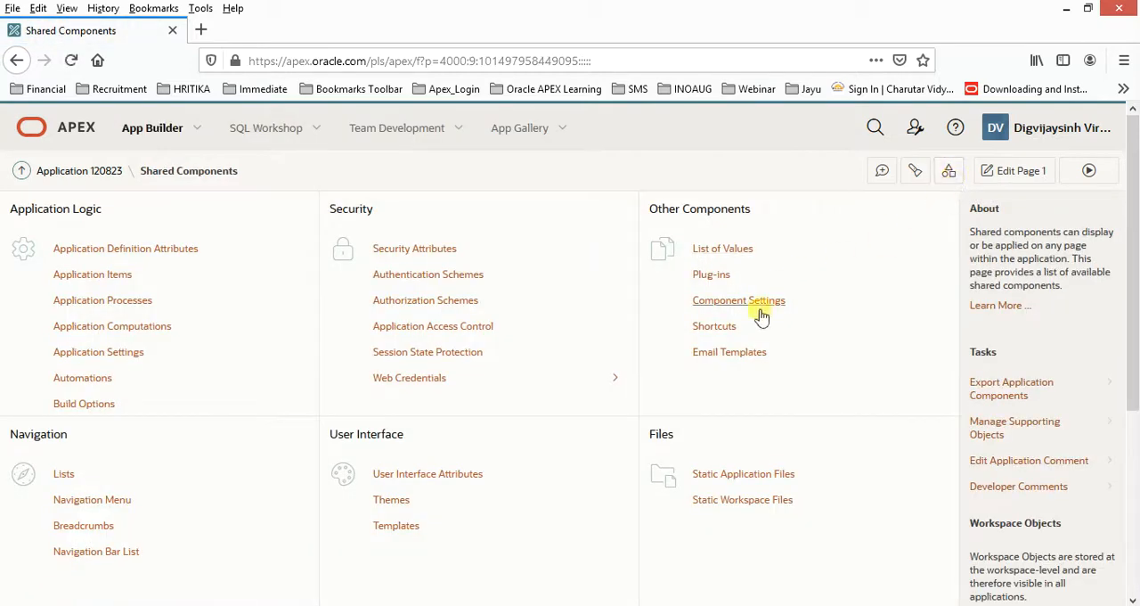
click(746, 484)
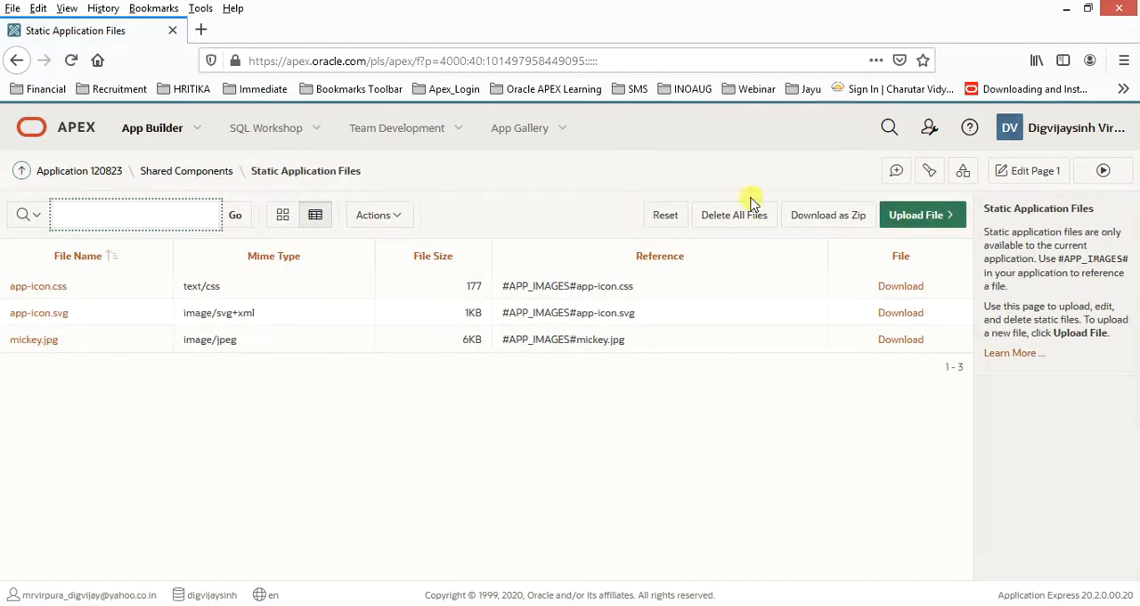
click(924, 216)
click(500, 326)
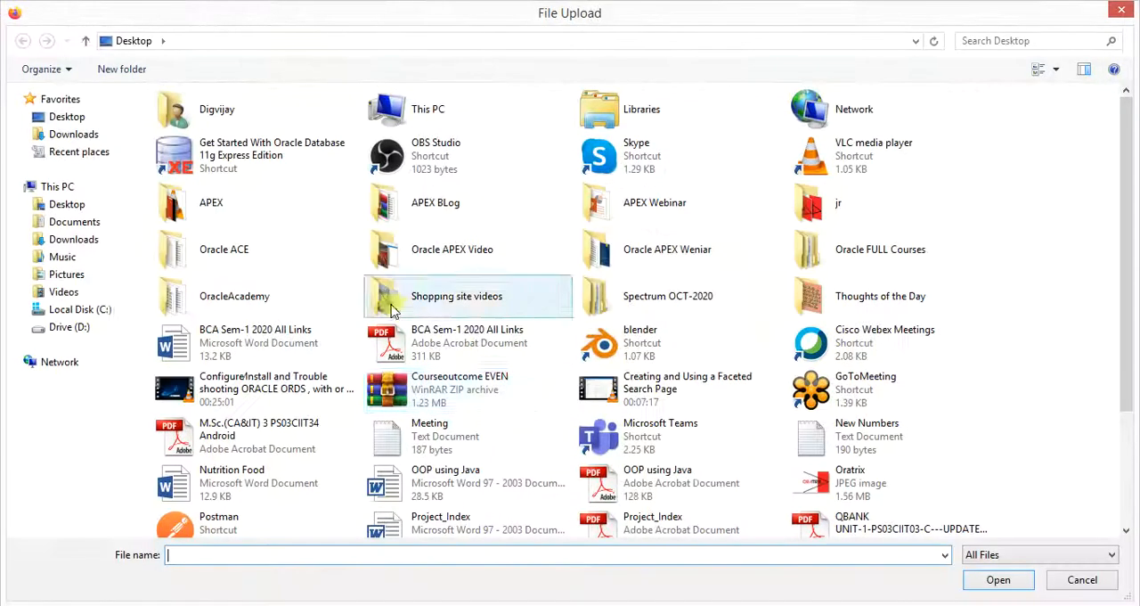
click(684, 431)
key(o)
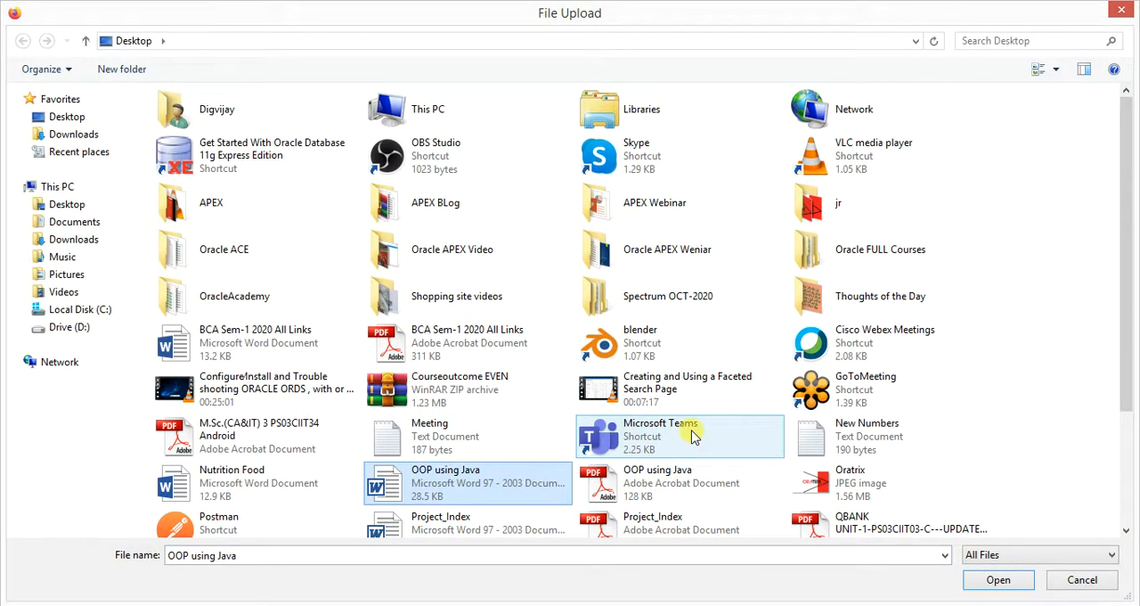
scroll(693, 435, down, 2)
double_click(853, 392)
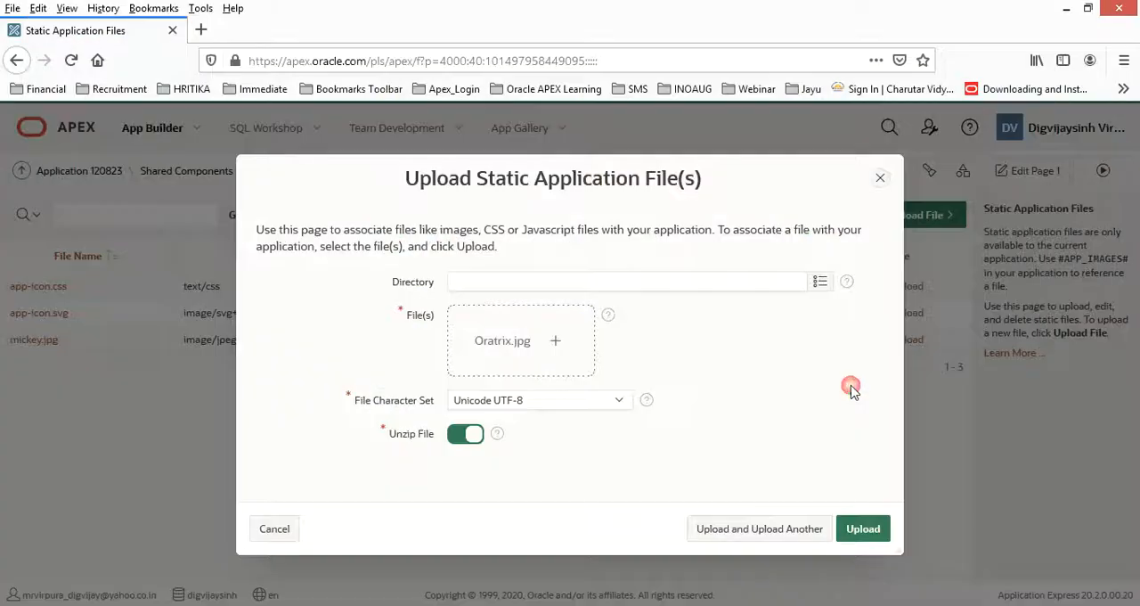
click(861, 529)
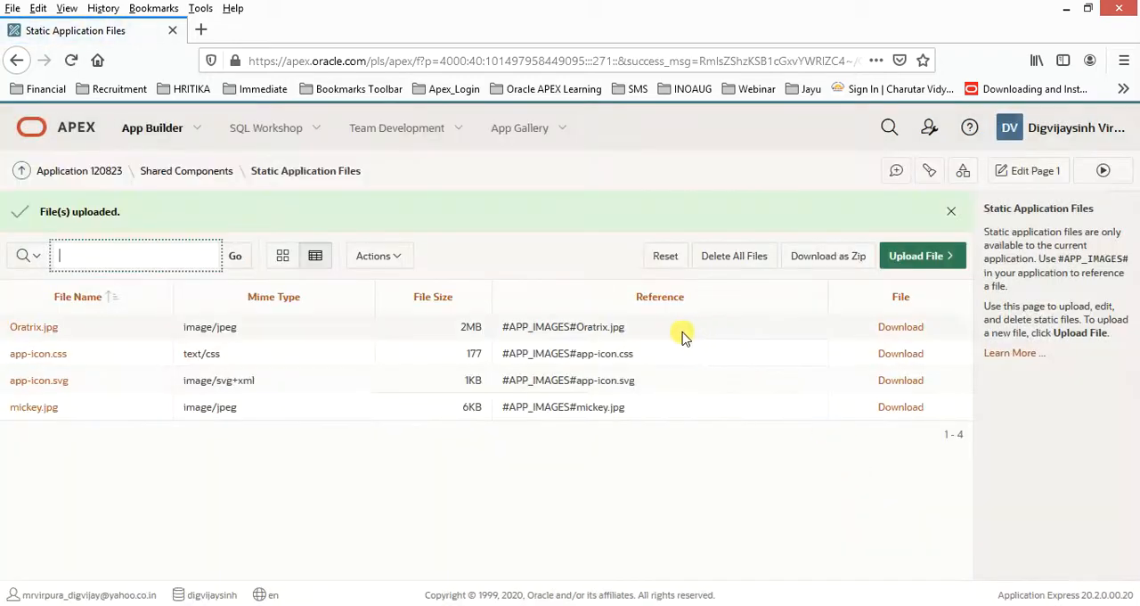
drag(629, 329, 510, 323)
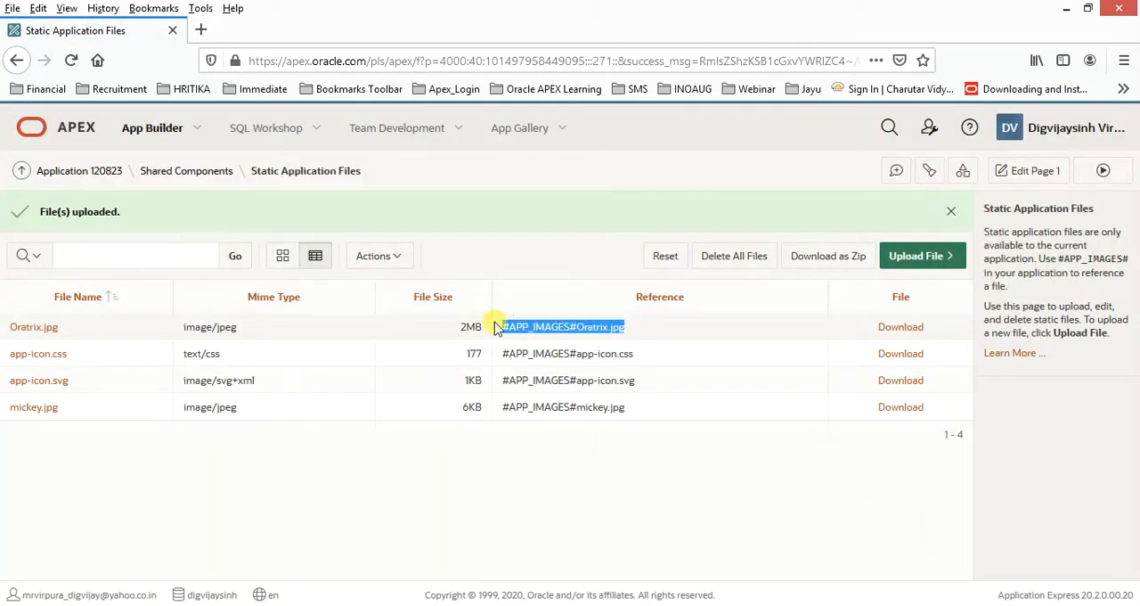
Return to the application's User Interface properties, set the logo's Image URL to #APP_IMAGES#Oratrix.jpg, and apply the changes.
click(107, 171)
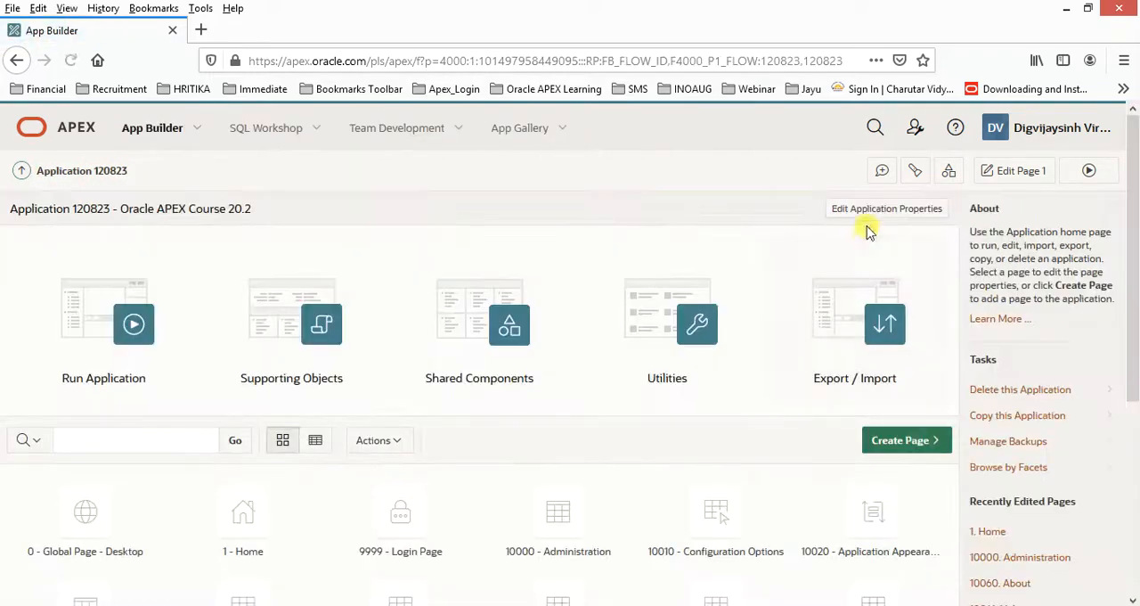
click(278, 212)
scroll(469, 396, down, 1)
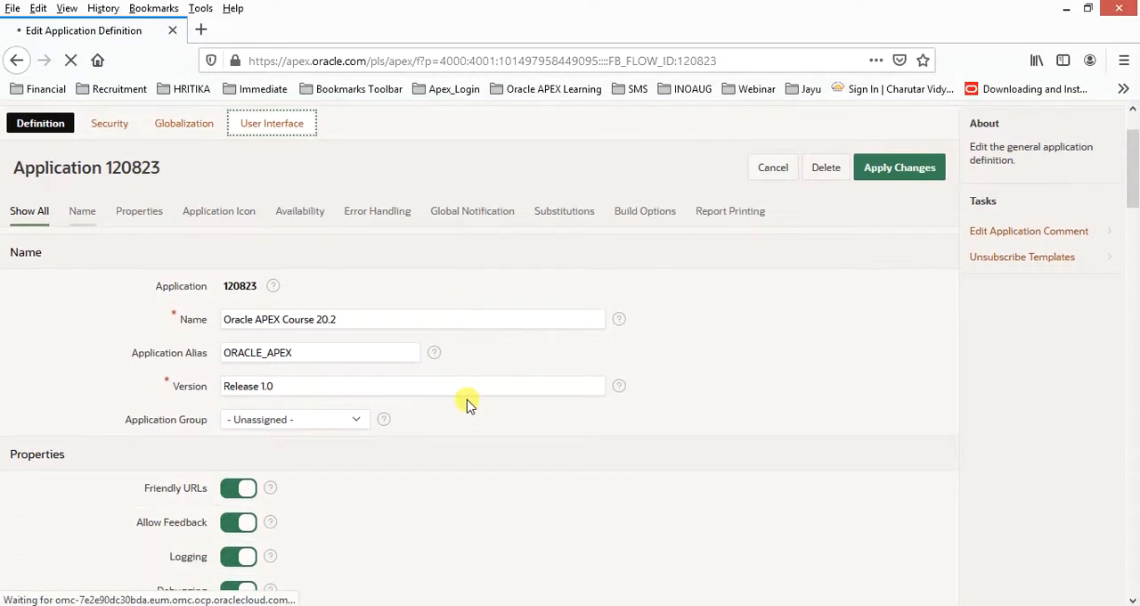
drag(393, 539, 178, 540)
click(171, 531)
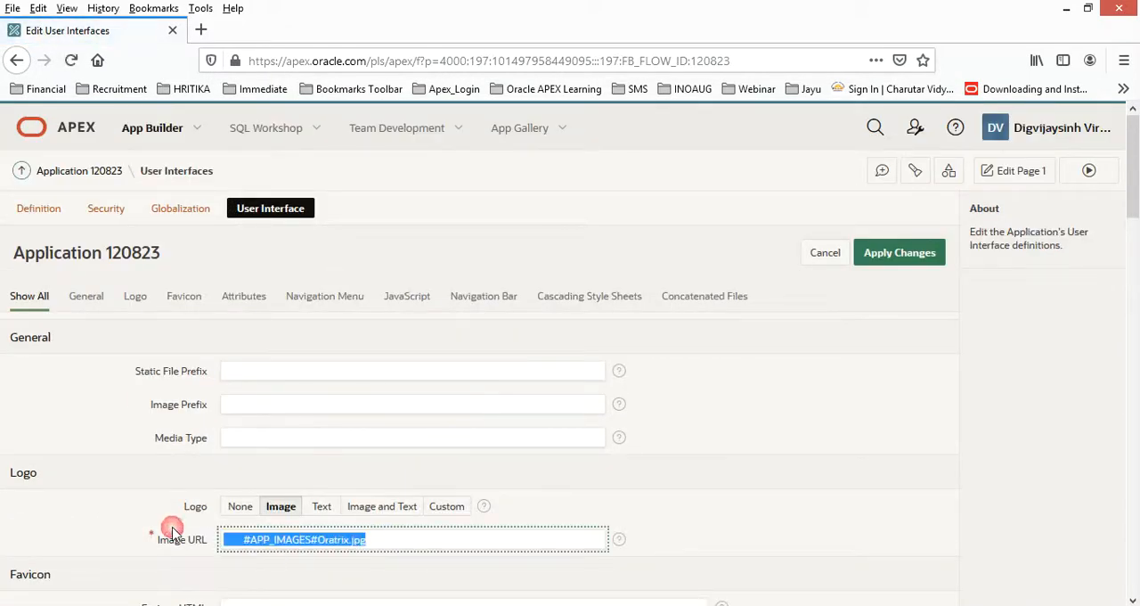
click(890, 509)
click(889, 259)
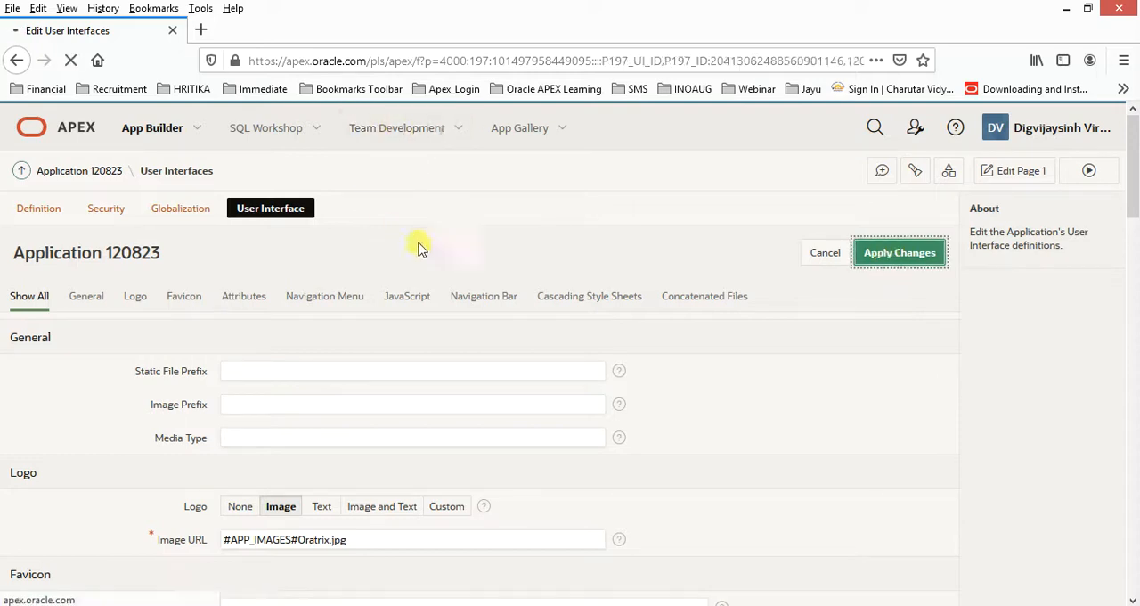
Run the application to check the logo in its header, and return to the User Interface settings.
click(1074, 176)
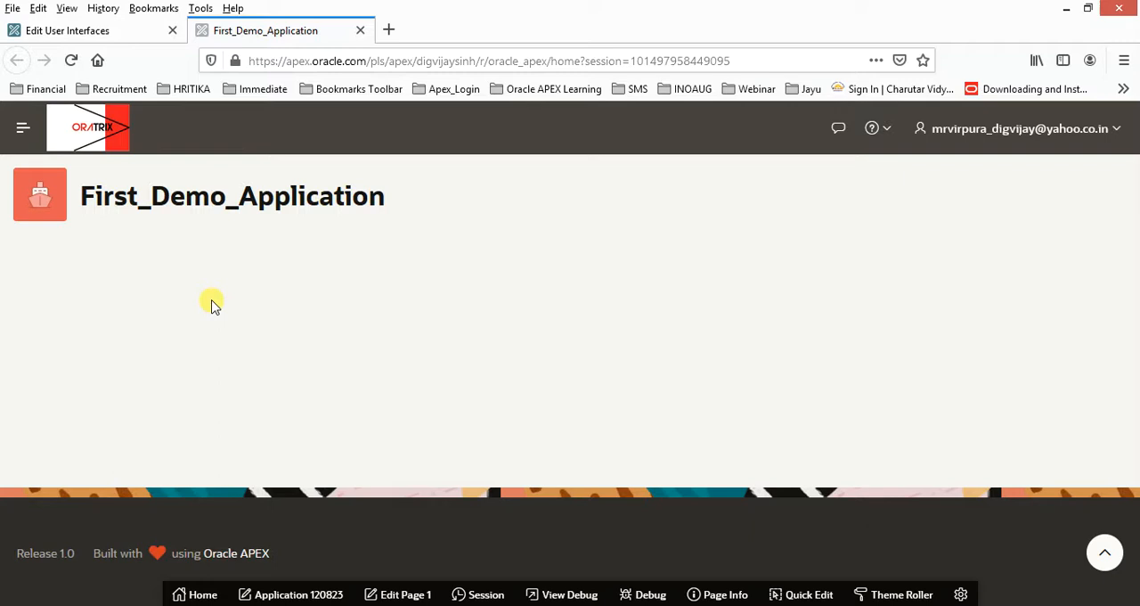
click(81, 30)
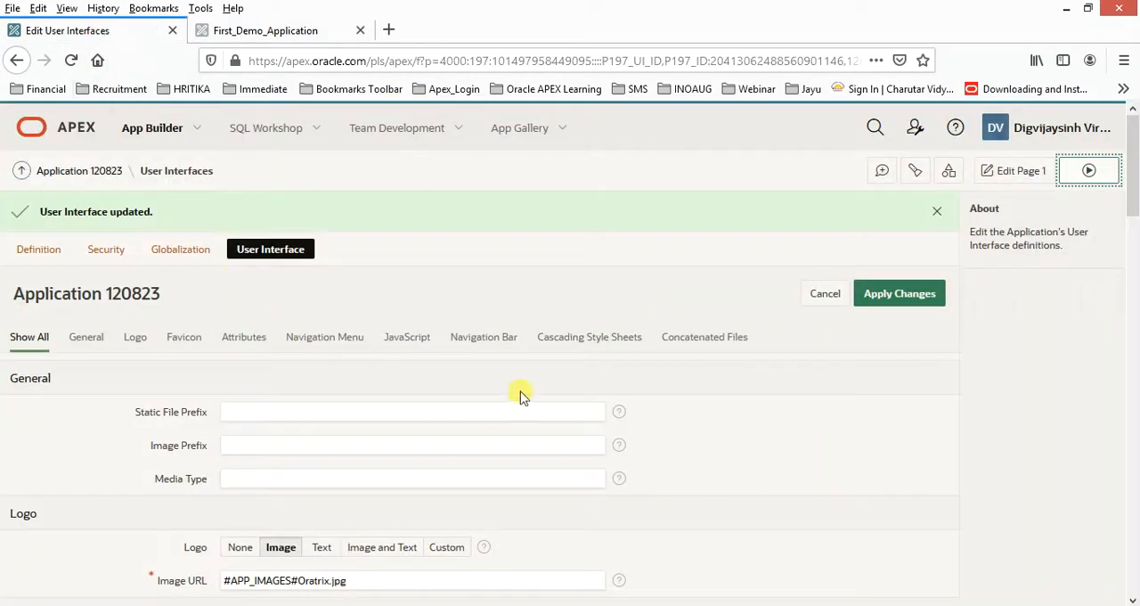